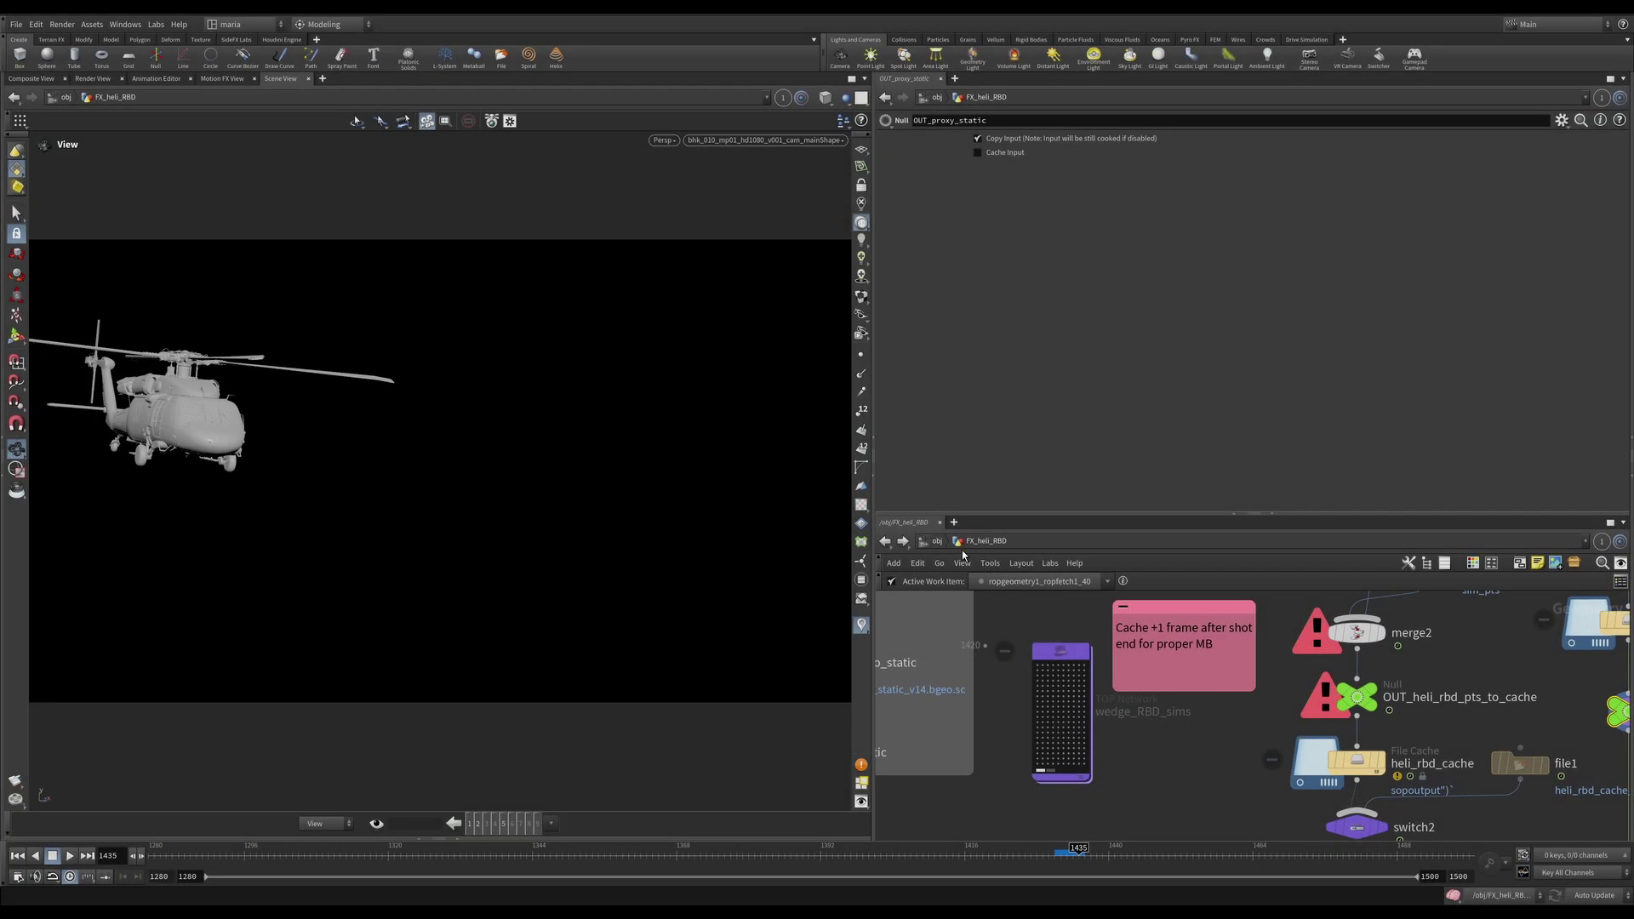
- Dive into the wedge_RBD_sims TOP network to reach its seed Wedge and ropgeometry1 nodes
double_click(1078, 655)
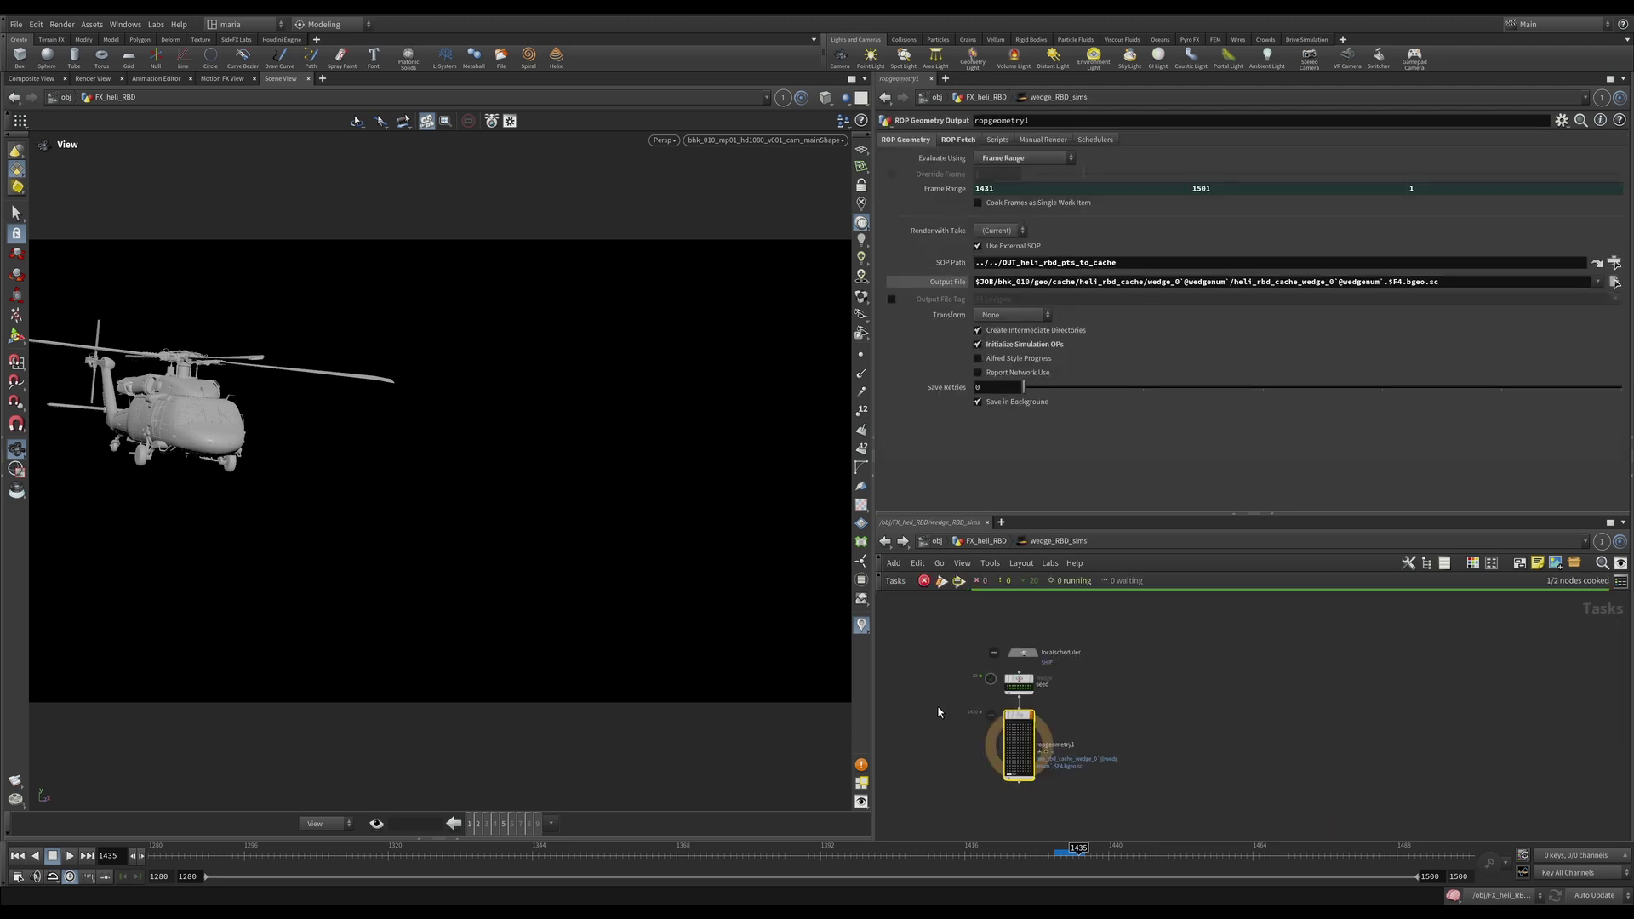
- Inspect the seed Wedge and ropgeometry1 output settings, then return up to FX_heli_RBD
scroll(939, 712, up, 5)
click(1141, 632)
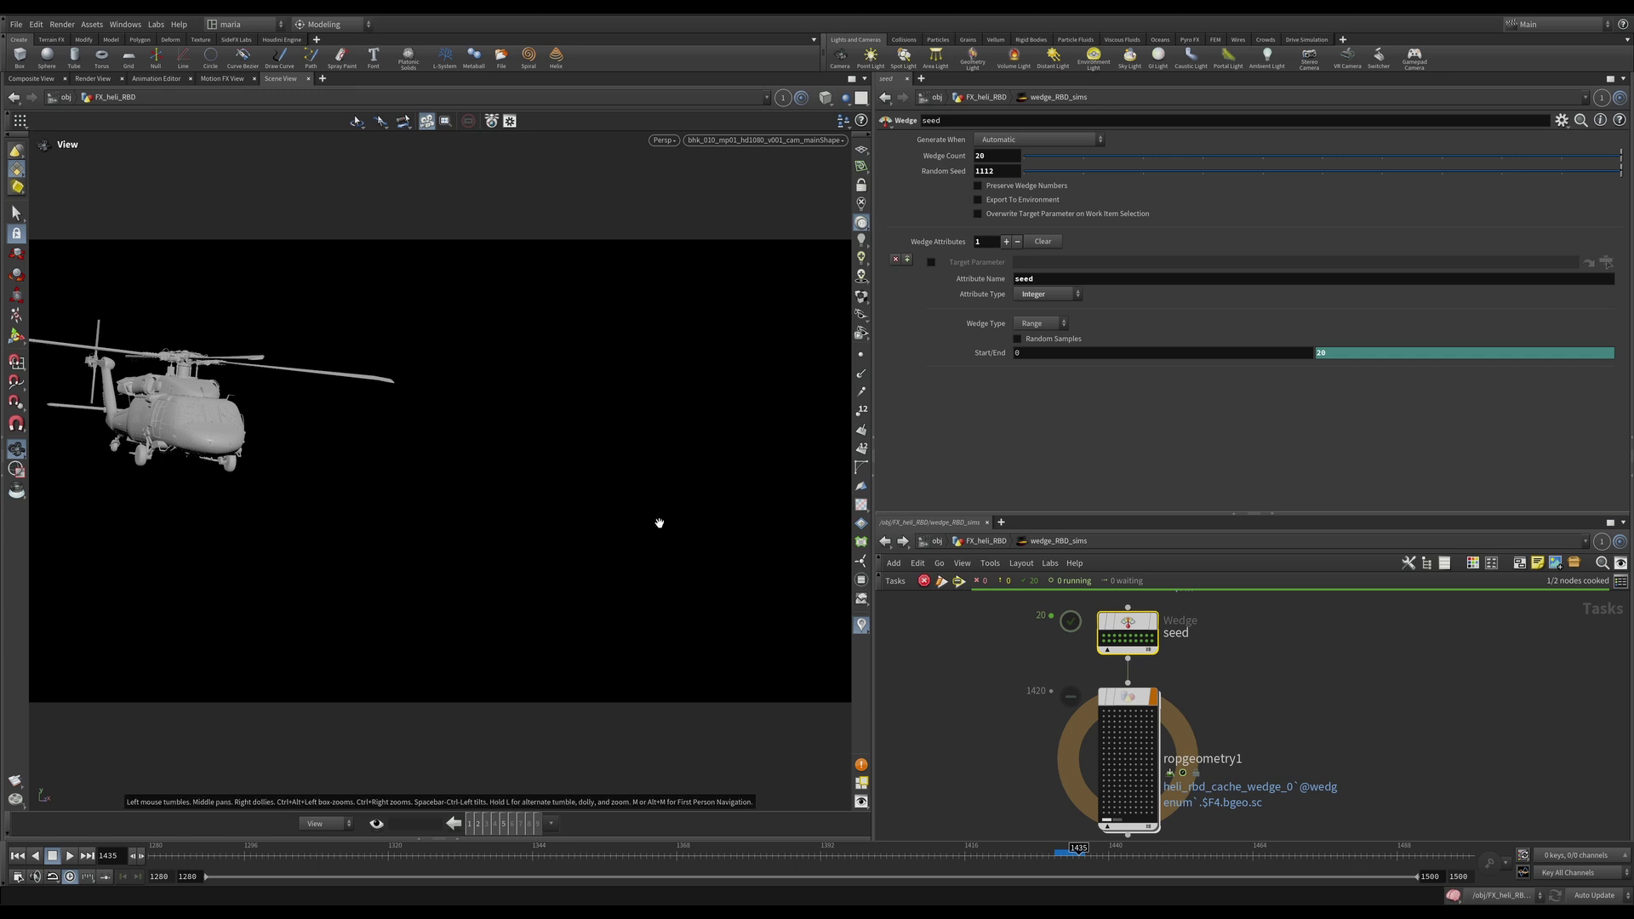
click(1191, 741)
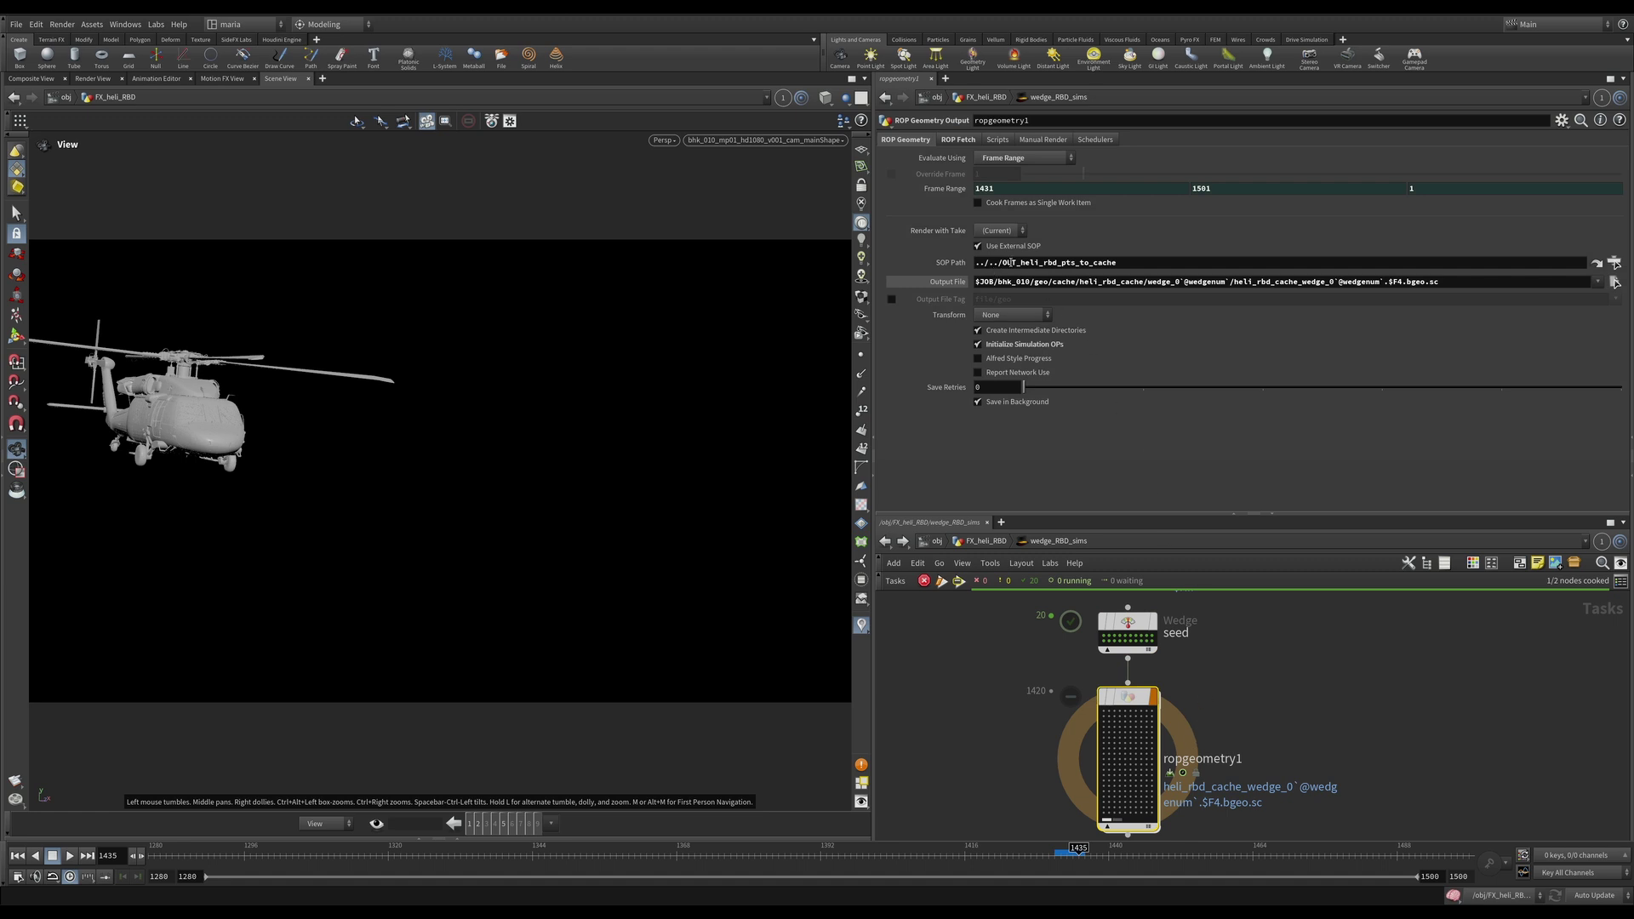
key(u)
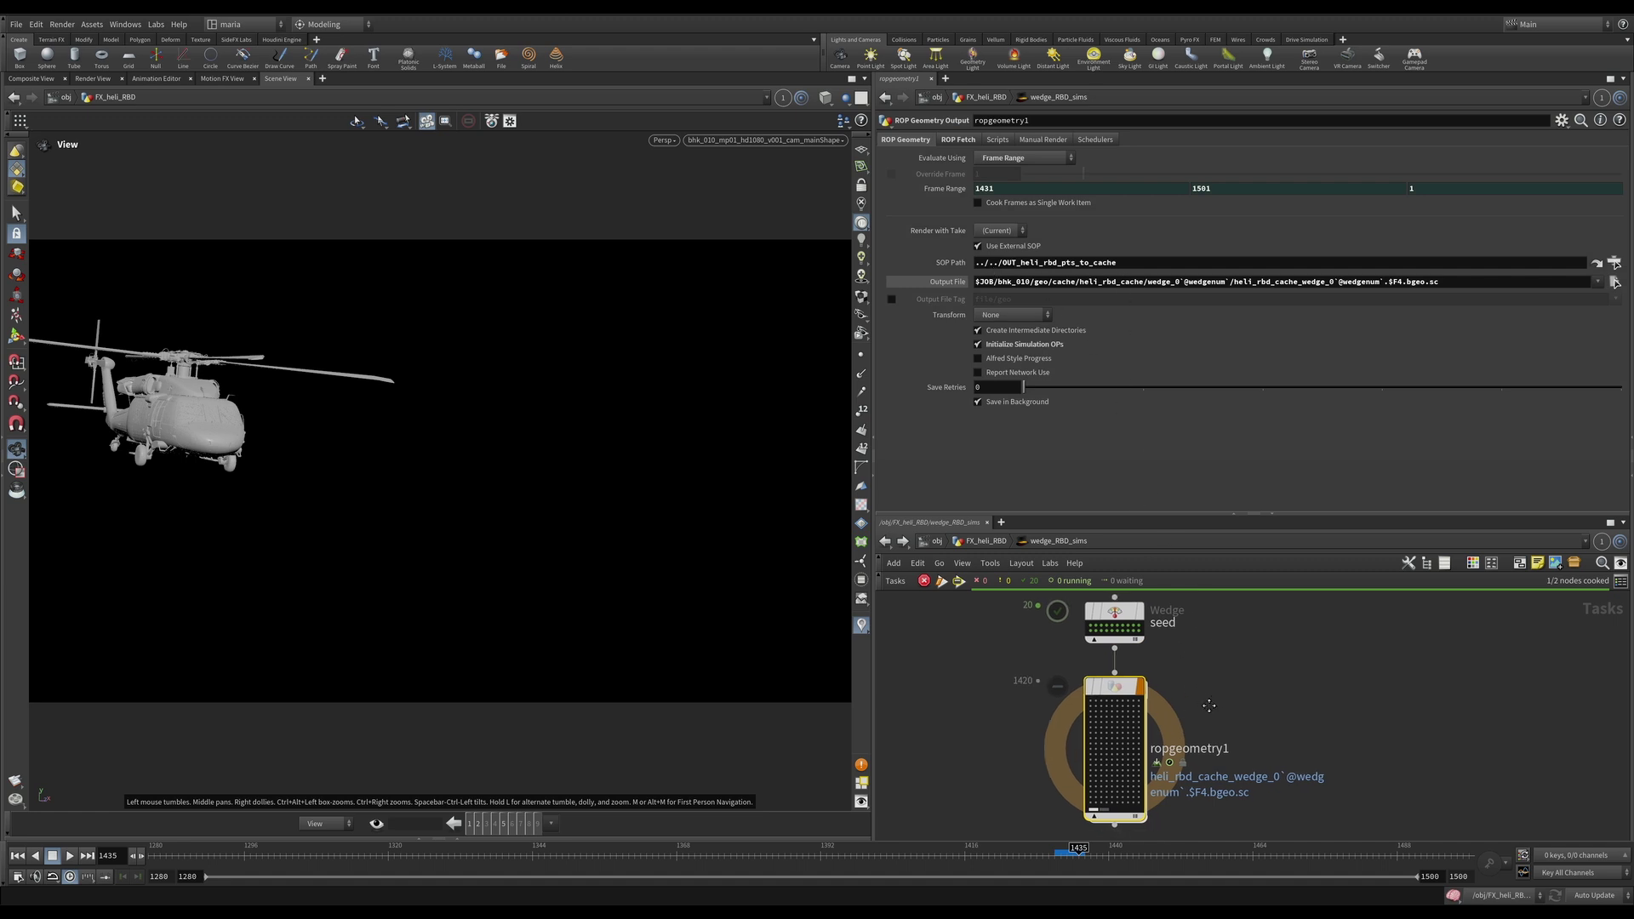
middle_drag(1107, 698, 1051, 790)
scroll(1133, 770, down, 3)
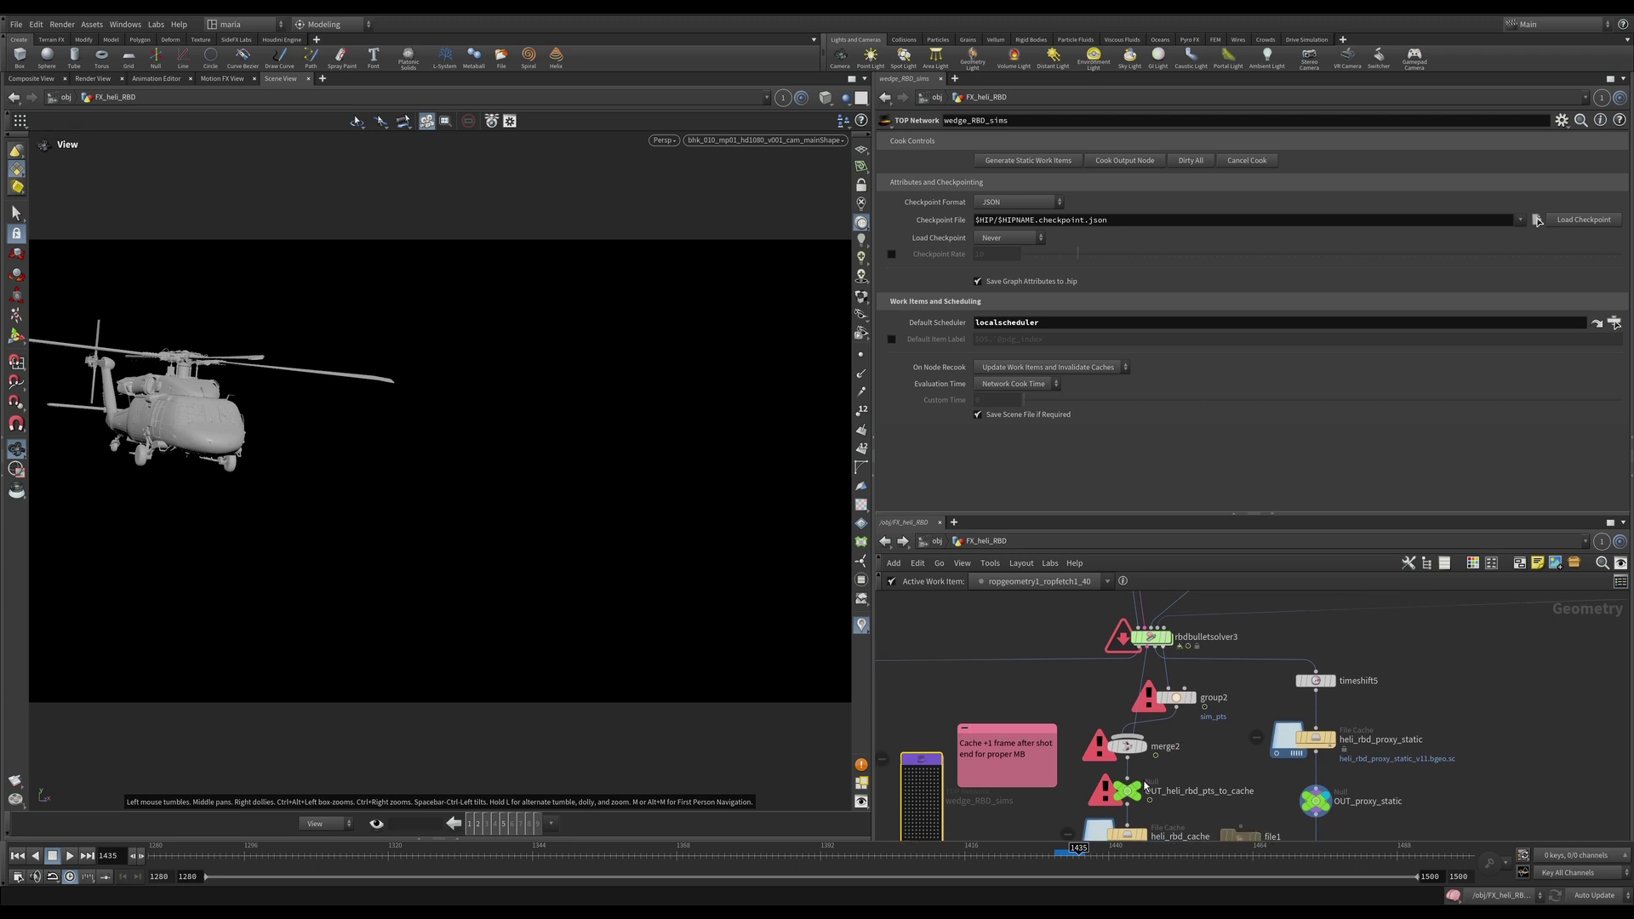
- Display file1's cached heli_rbd_cache_v09 points, then dive back into wedge_RBD_sims
middle_drag(1135, 789, 1212, 691)
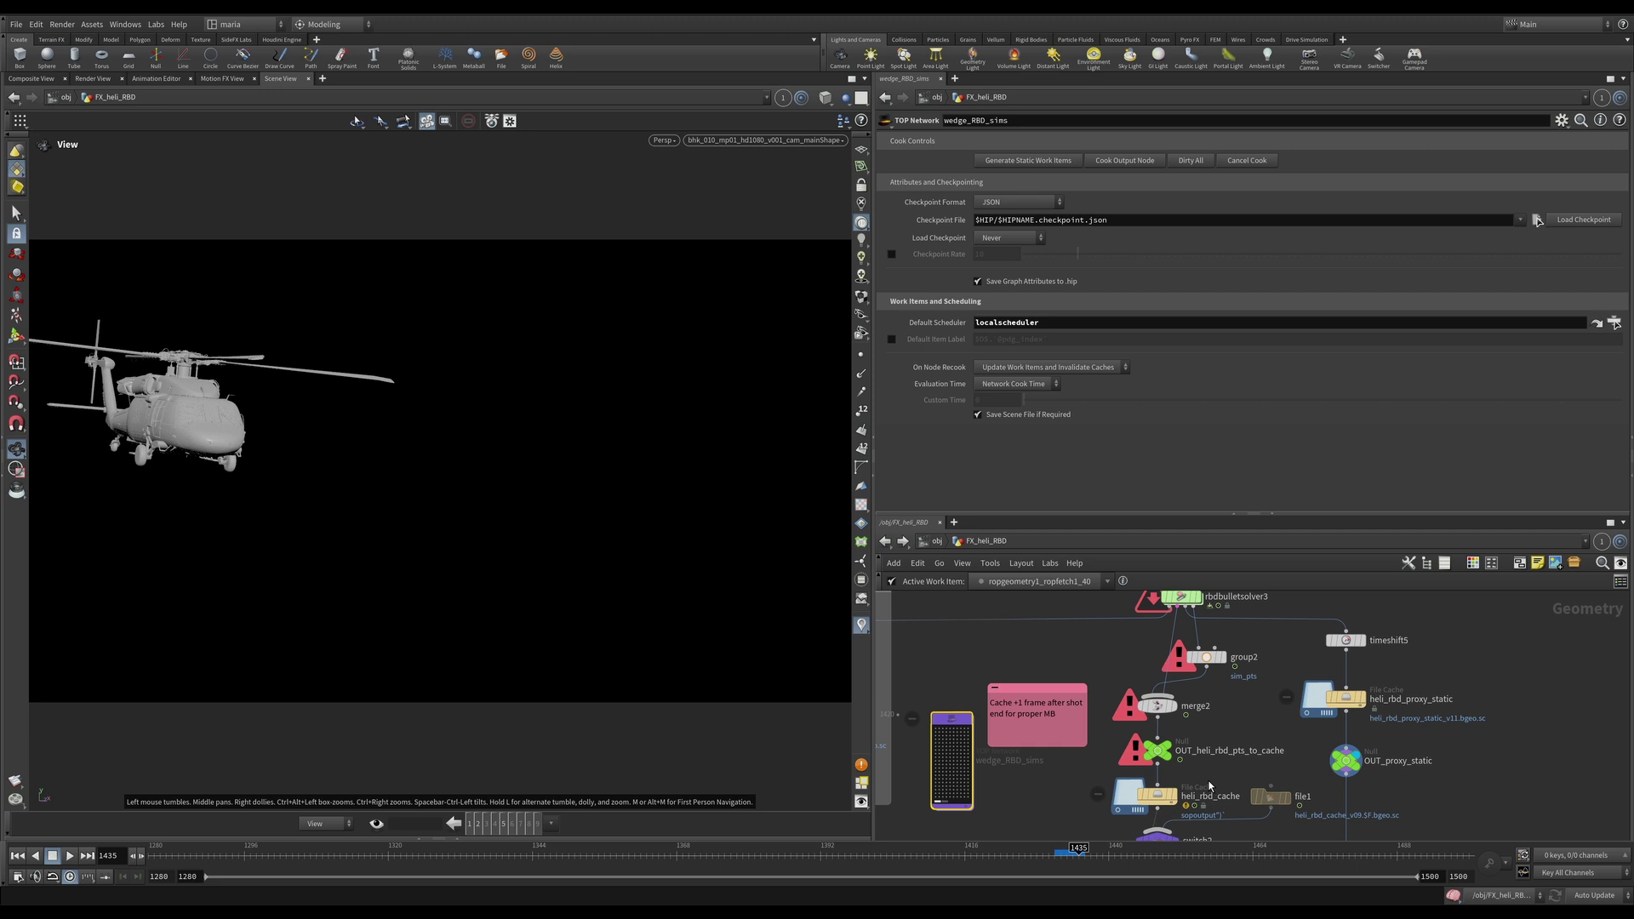
scroll(1243, 775, up, 3)
click(1280, 705)
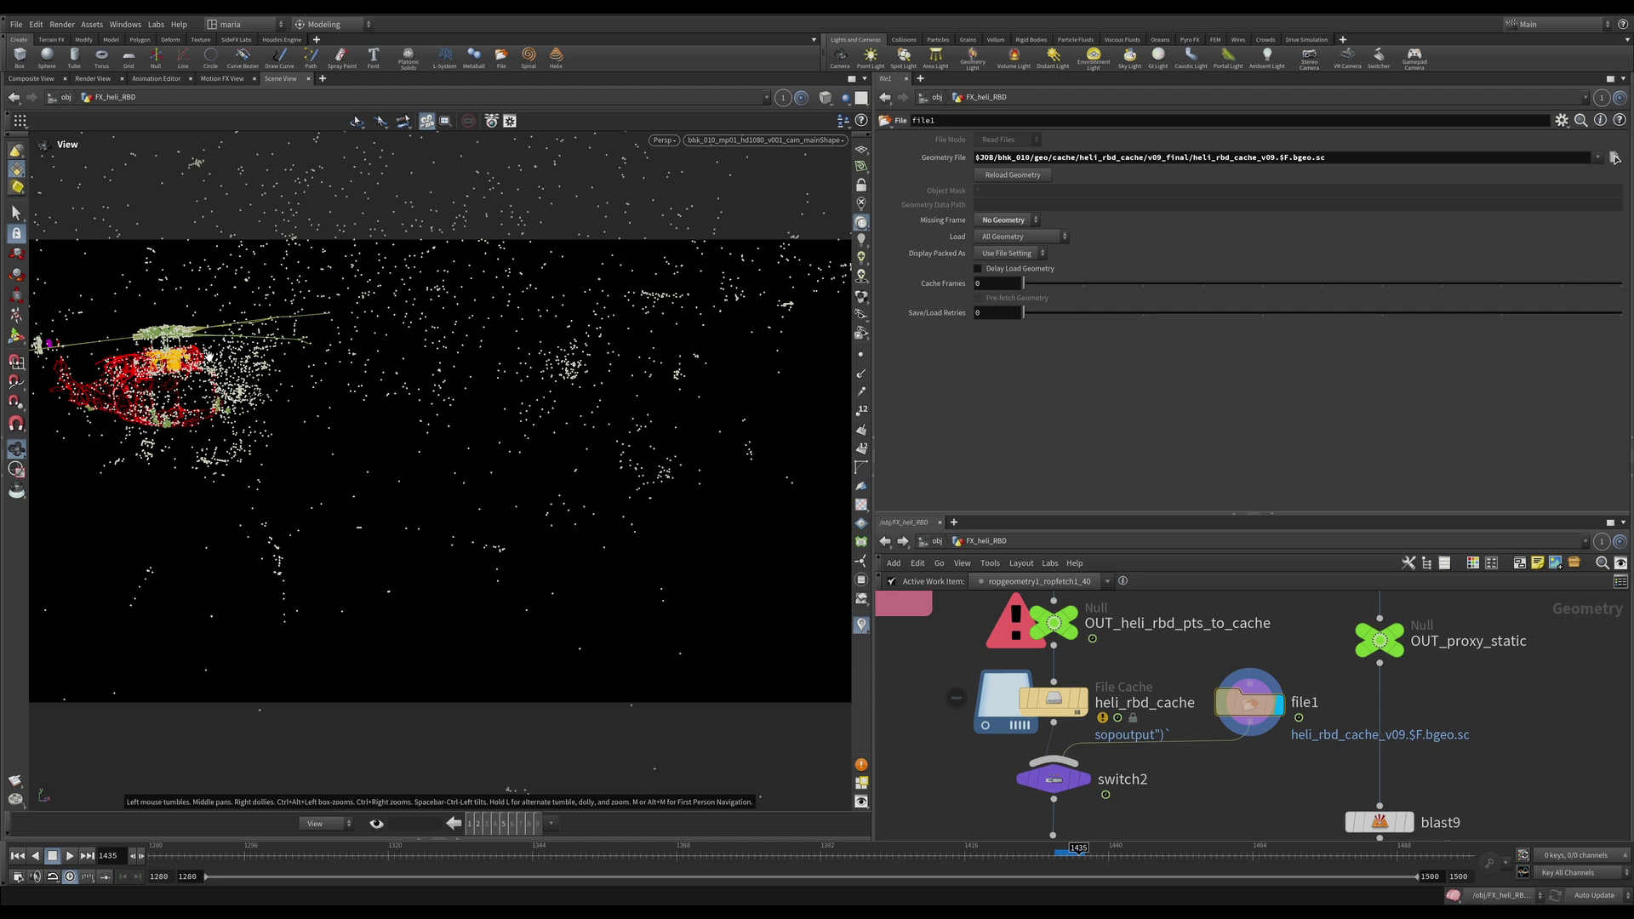
middle_drag(943, 655, 1362, 705)
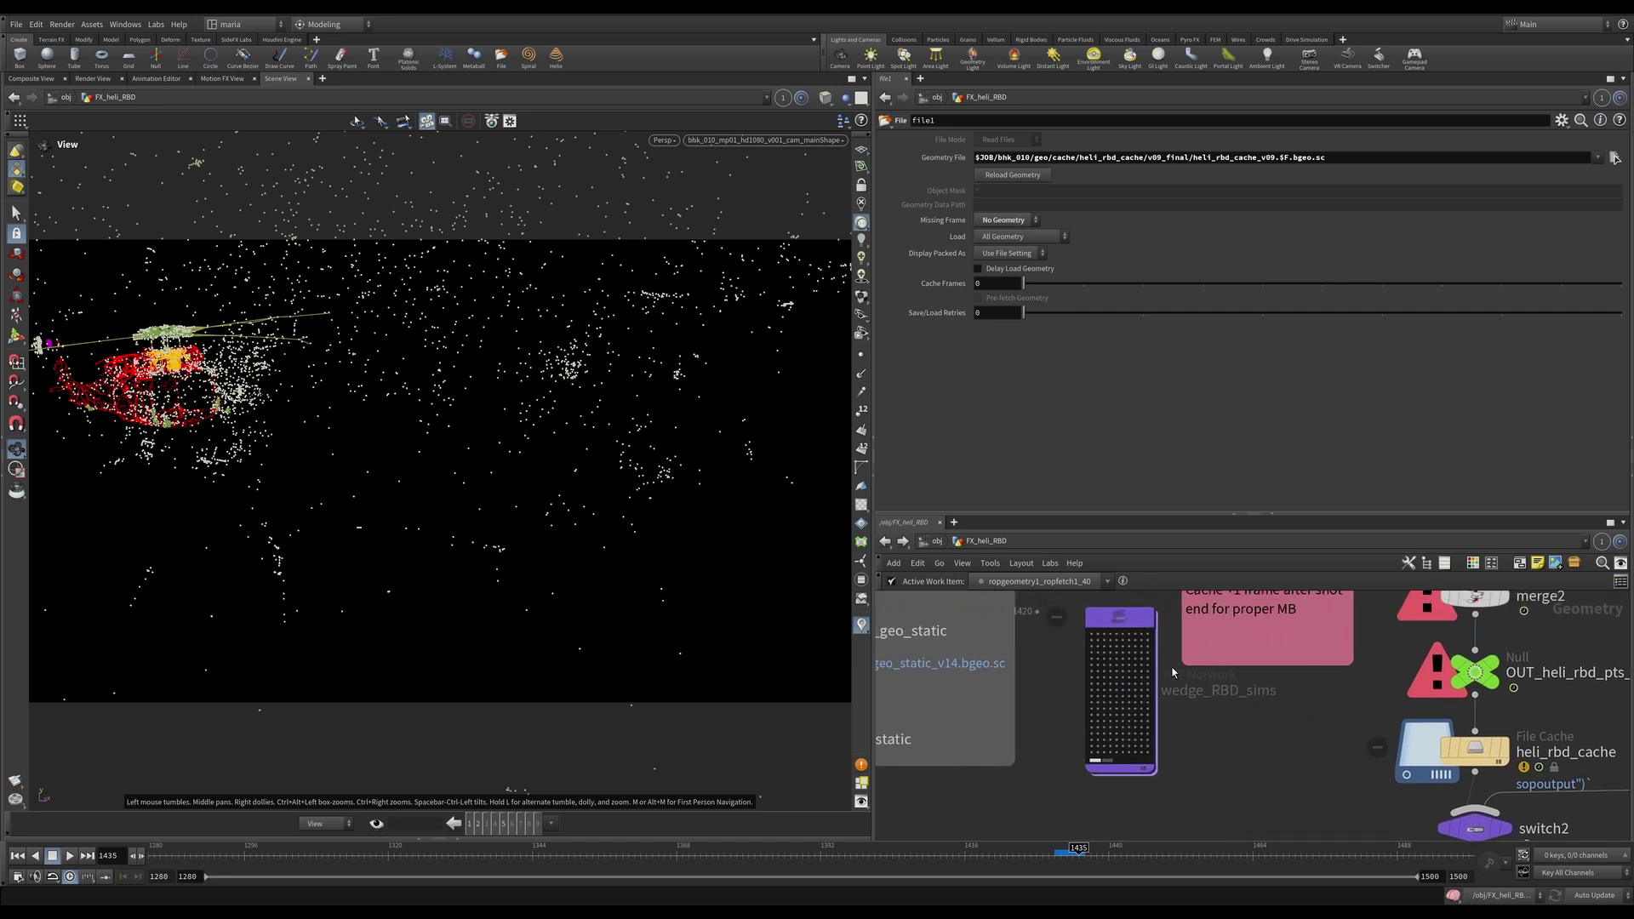
double_click(1121, 624)
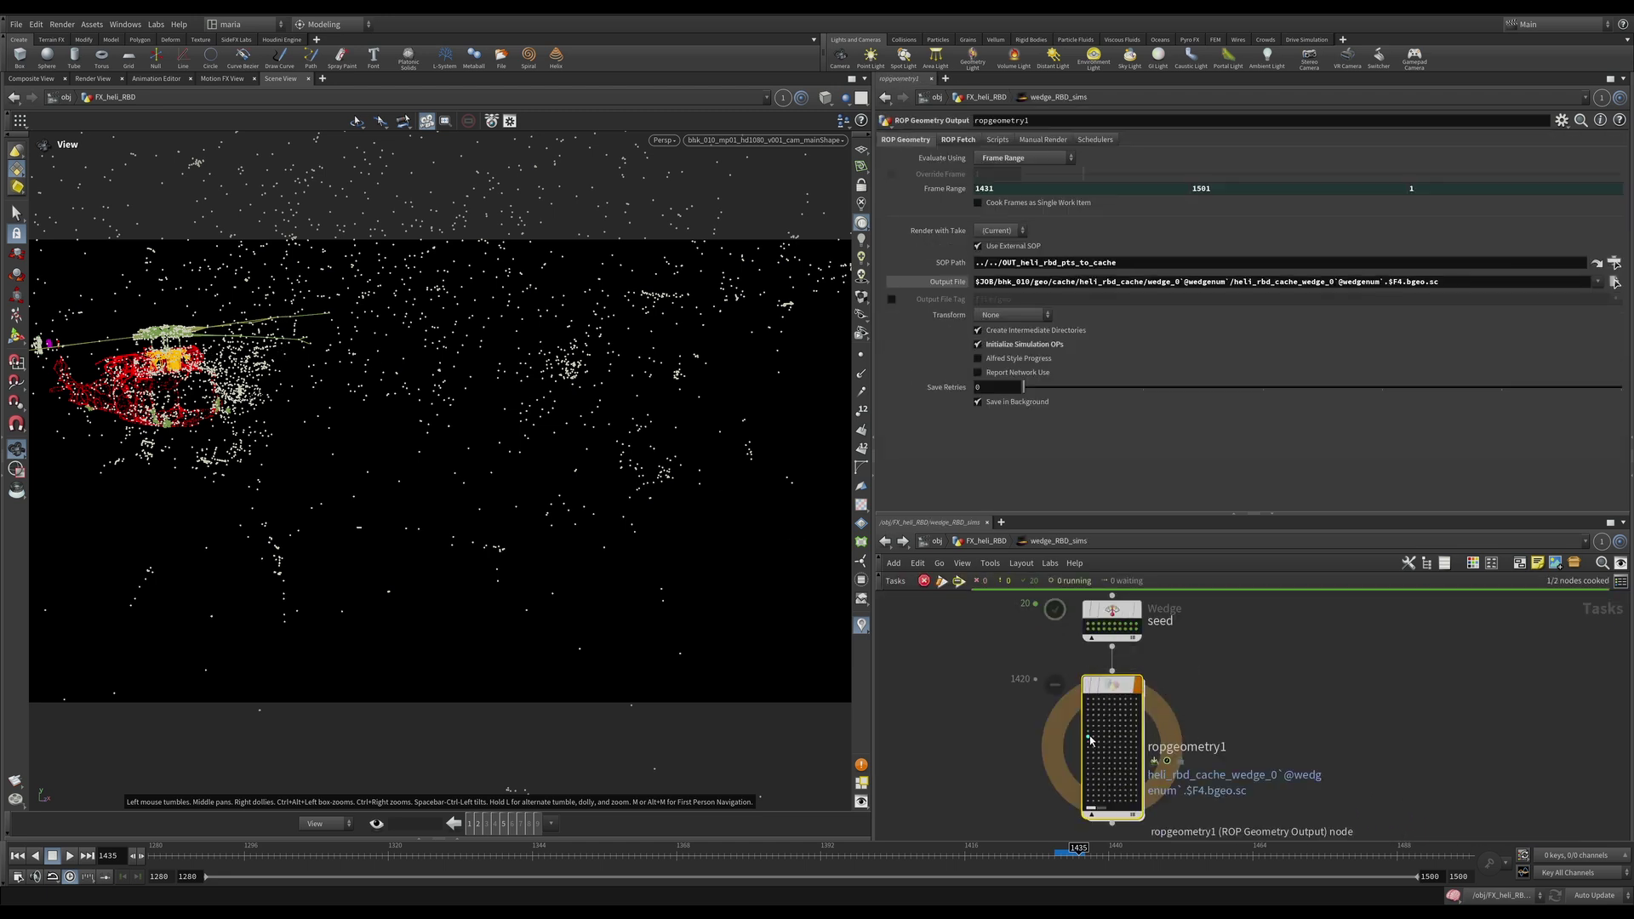
- Review the seed Wedge node inside wedge_RBD_sims
mouse_move(1111, 615)
- Return to FX_heli_RBD and bring up attribadjustvector1's parameters
key(u)
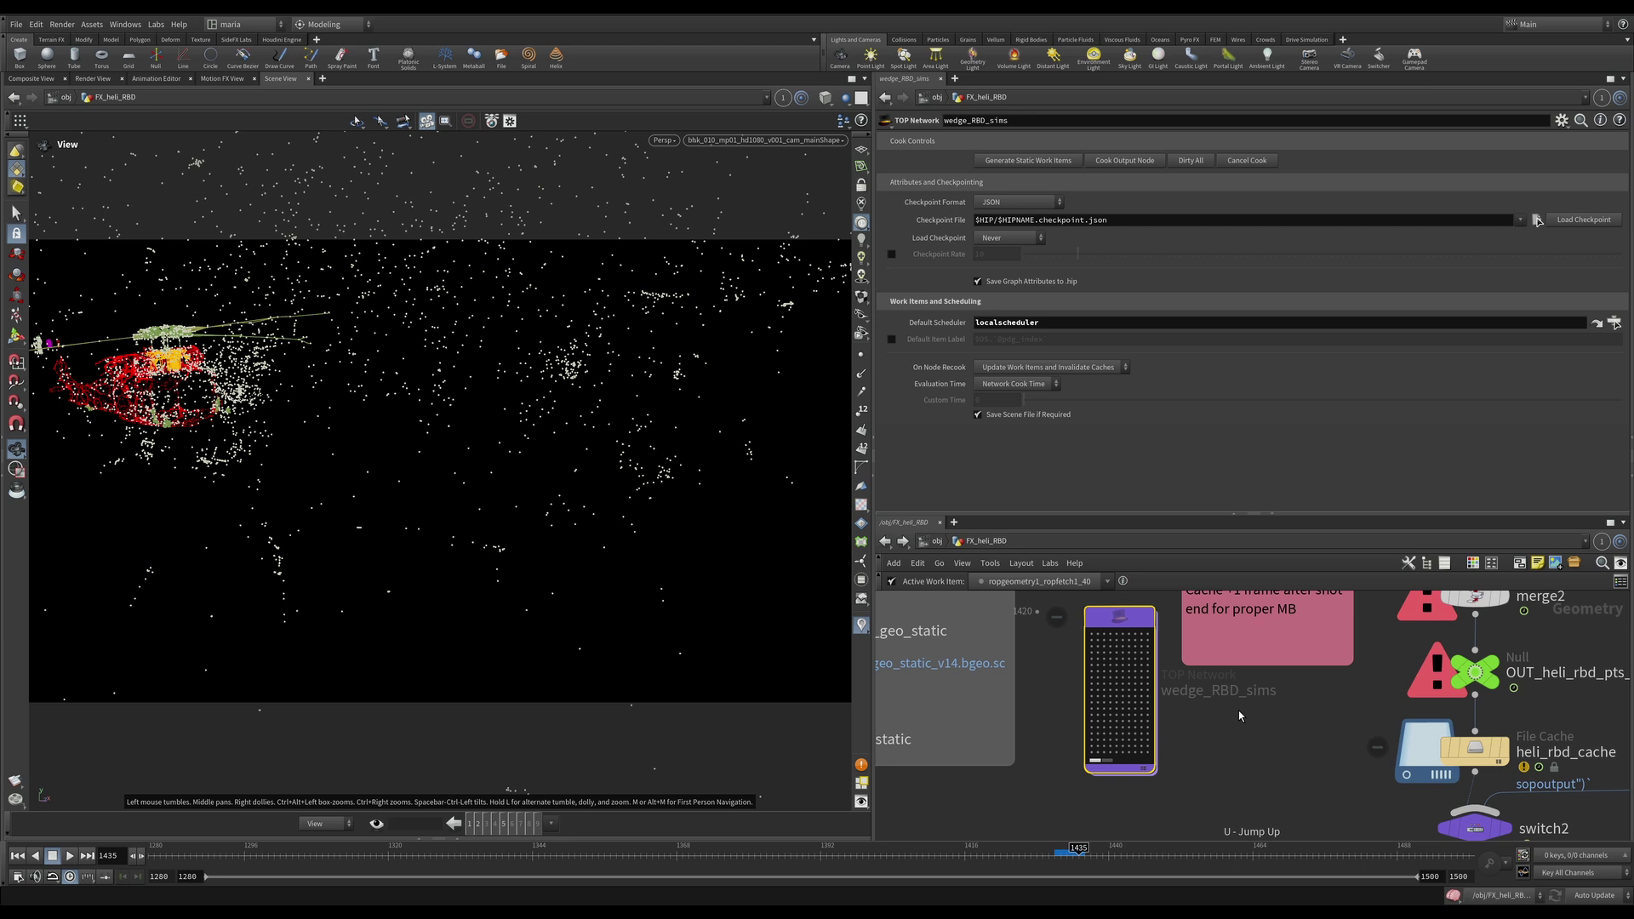
scroll(1304, 647, down, 3)
scroll(1305, 647, up, 6)
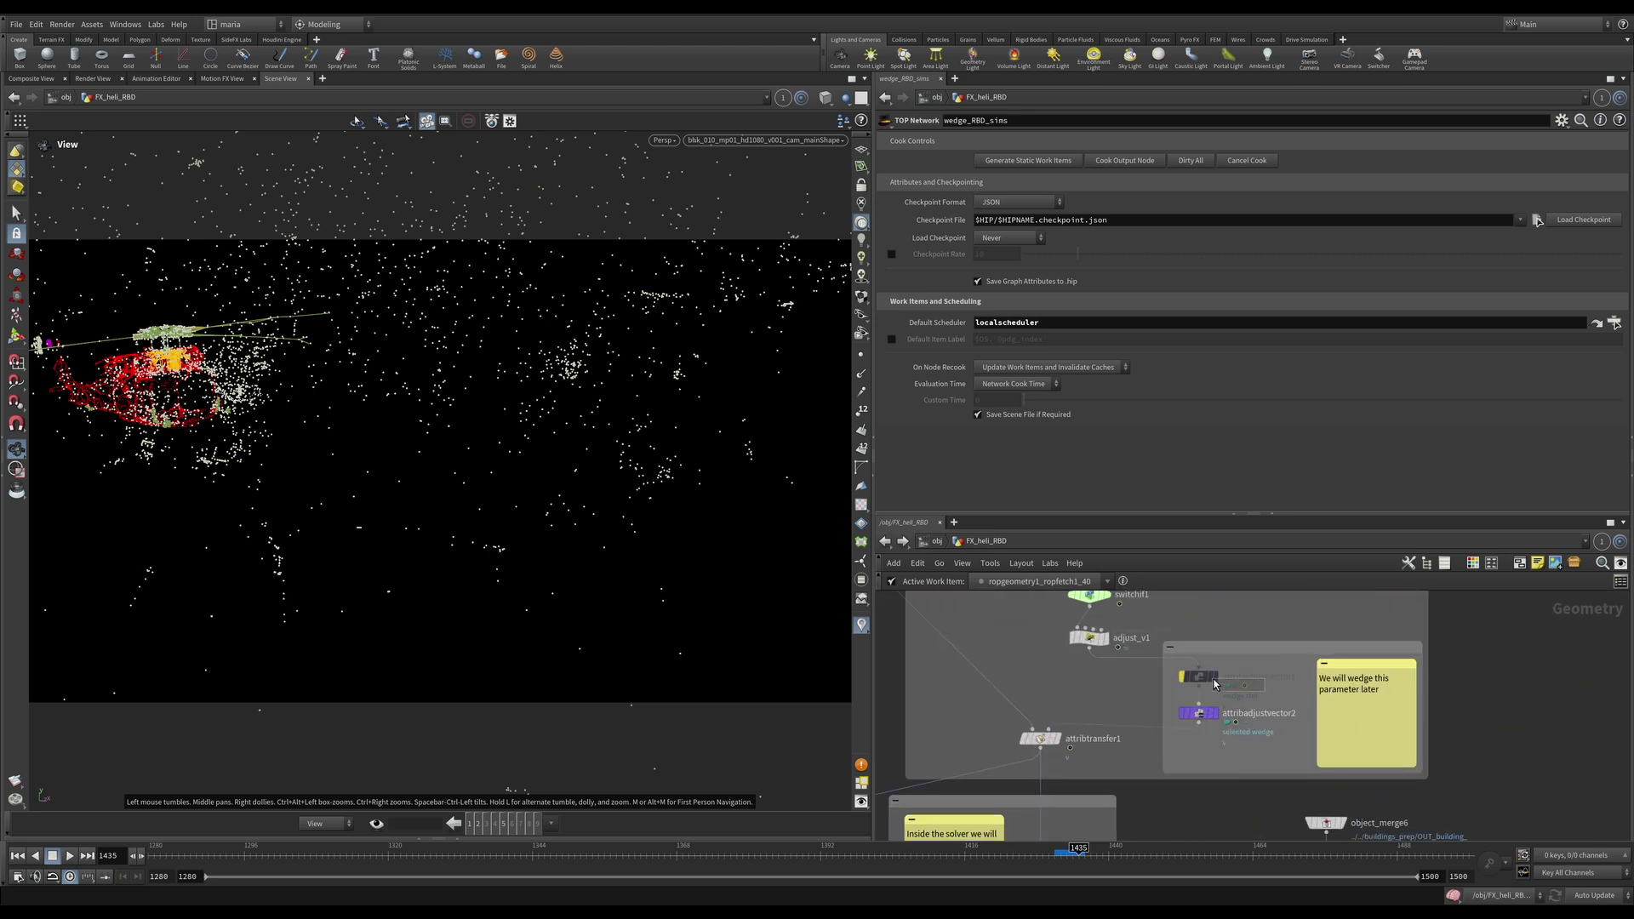
click(1200, 677)
scroll(1198, 678, up, 3)
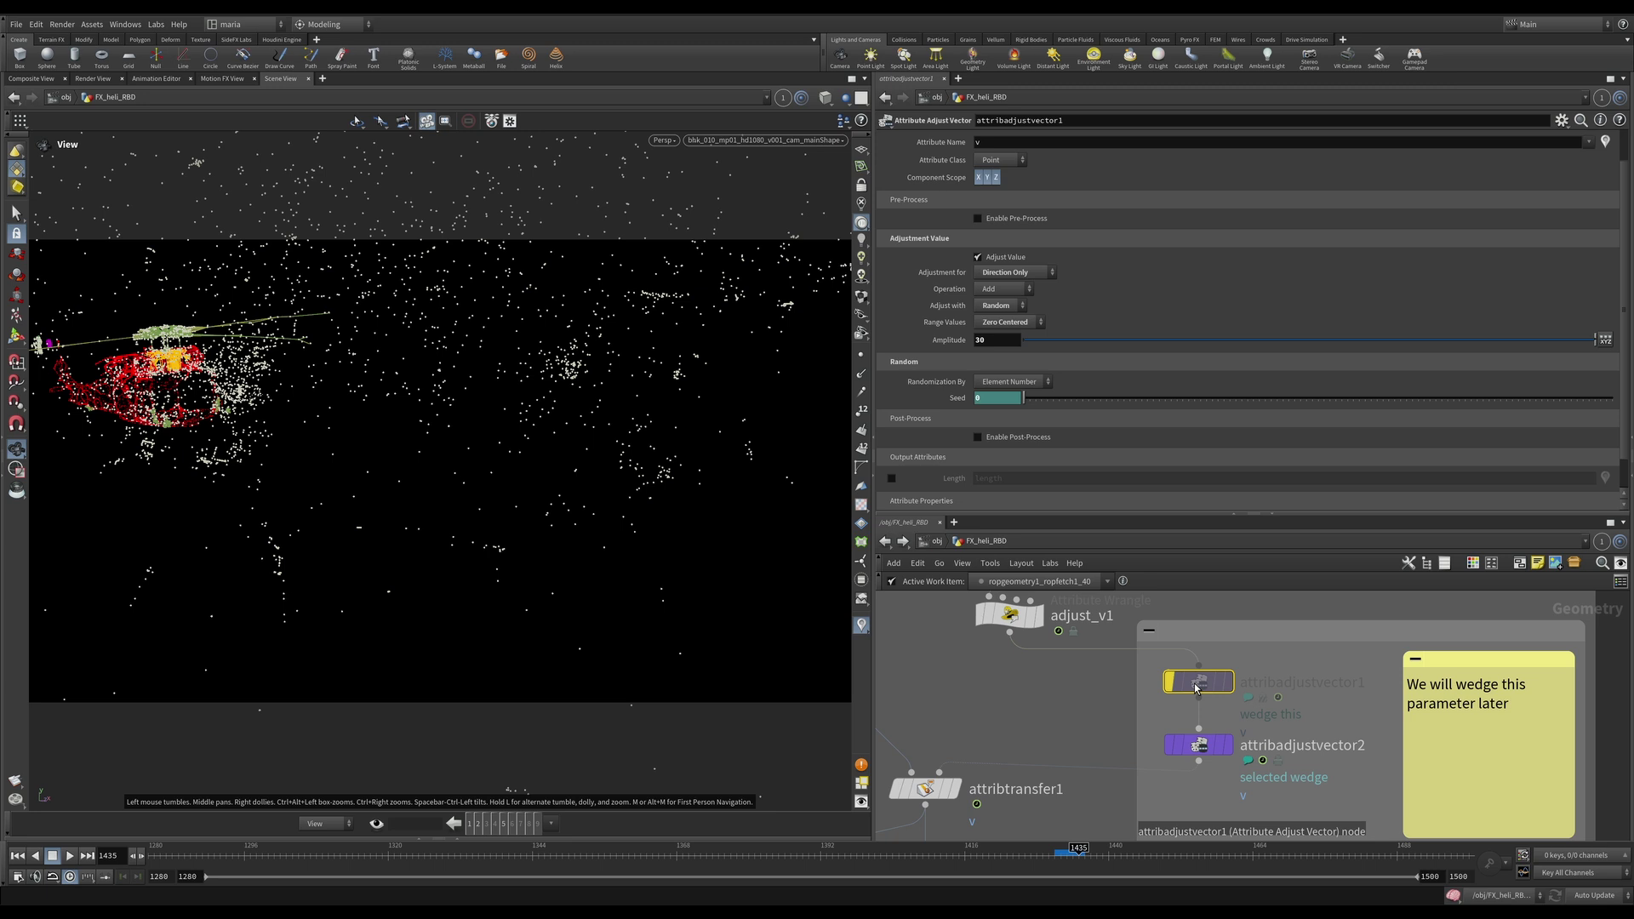
scroll(1196, 686, up, 2)
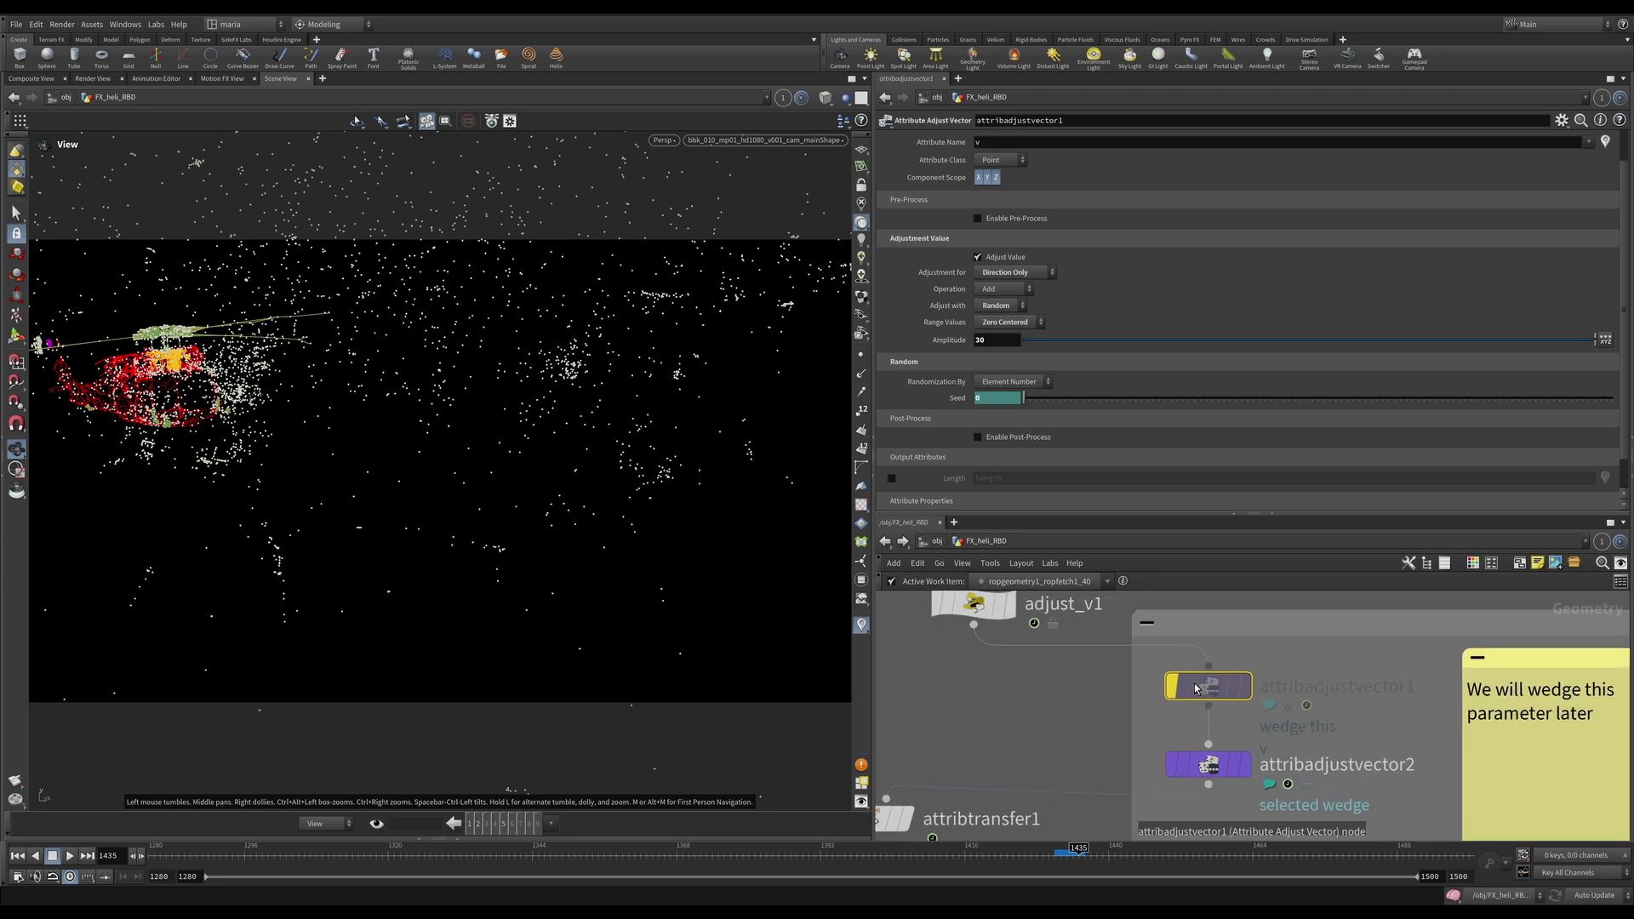
mouse_move(1217, 682)
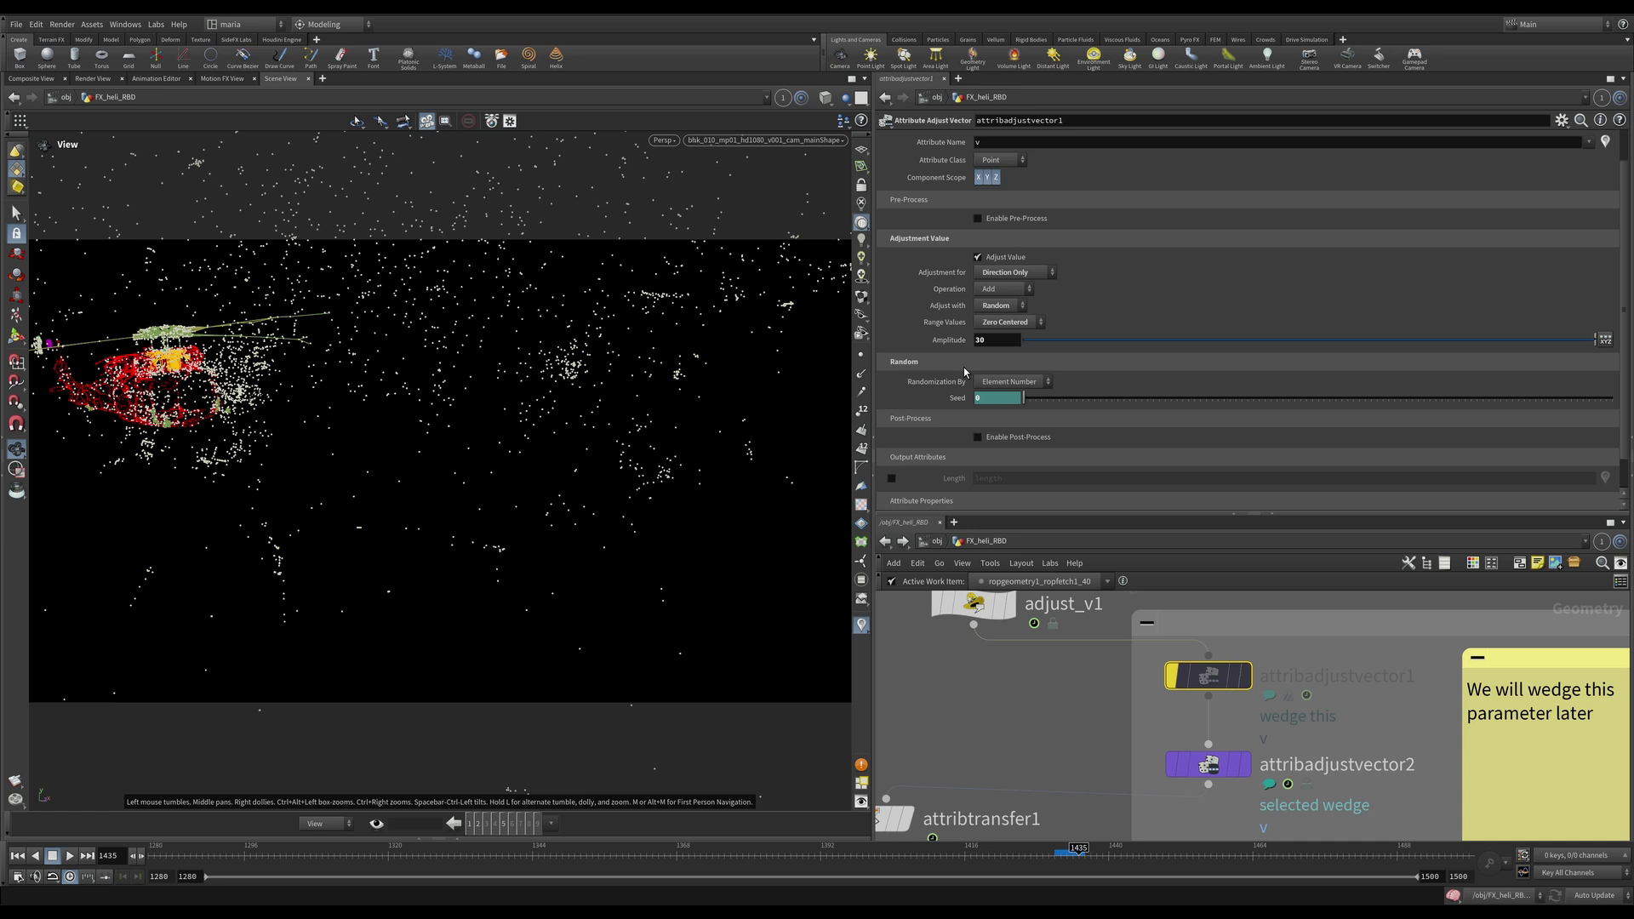
click(988, 398)
text(@seed)
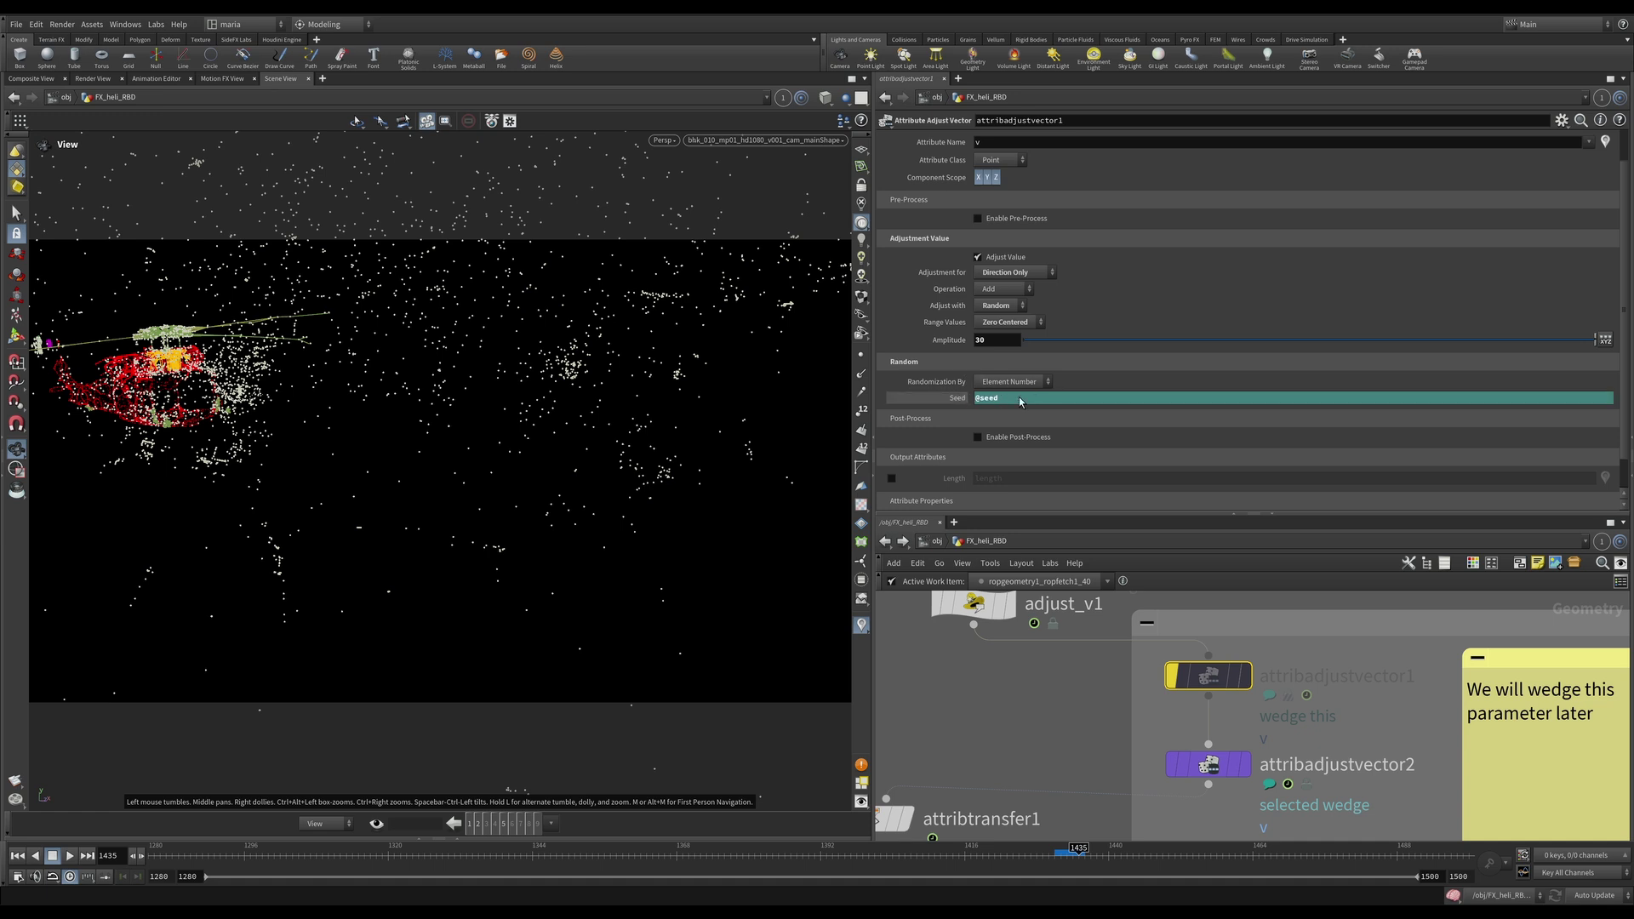
click(956, 400)
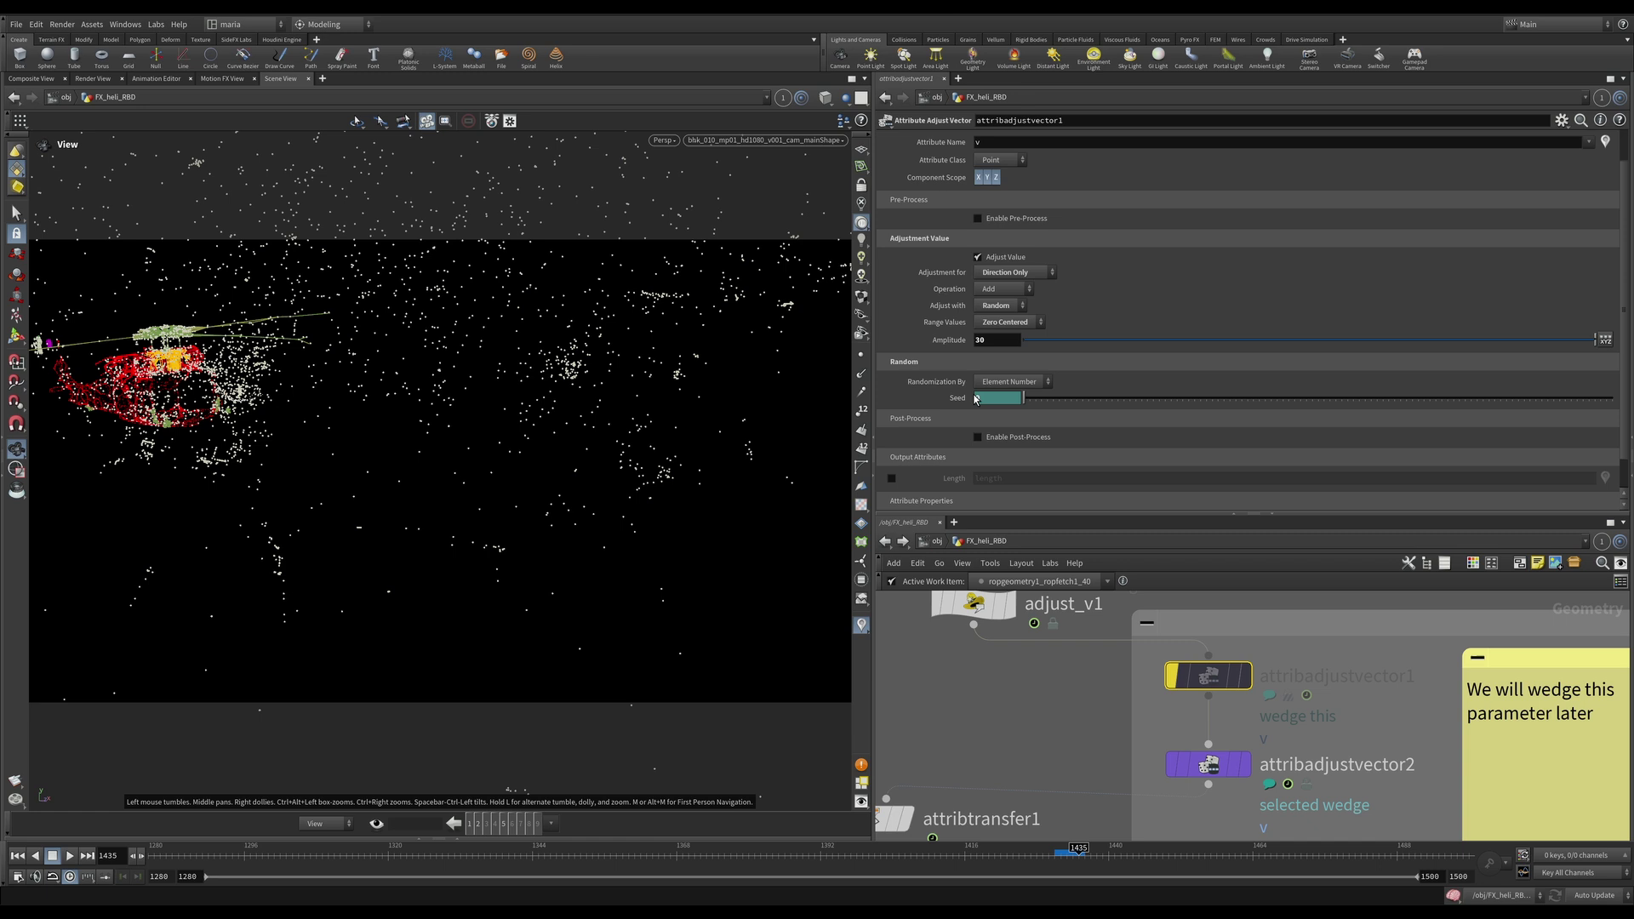
click(1247, 676)
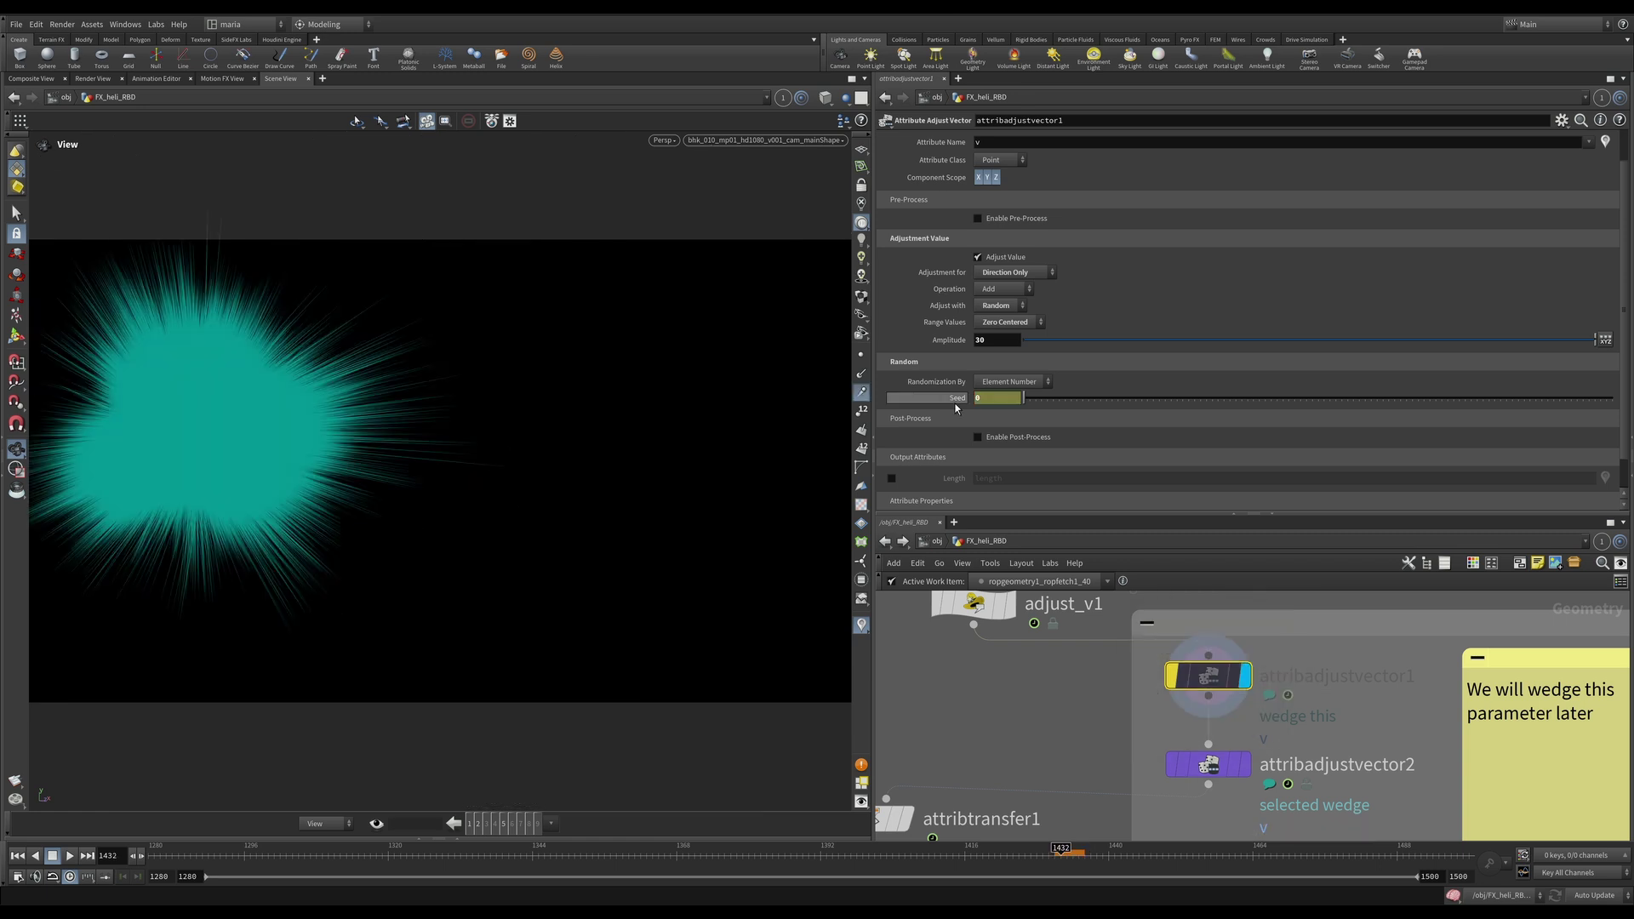
key(ctrl+z)
mouse_move(1220, 678)
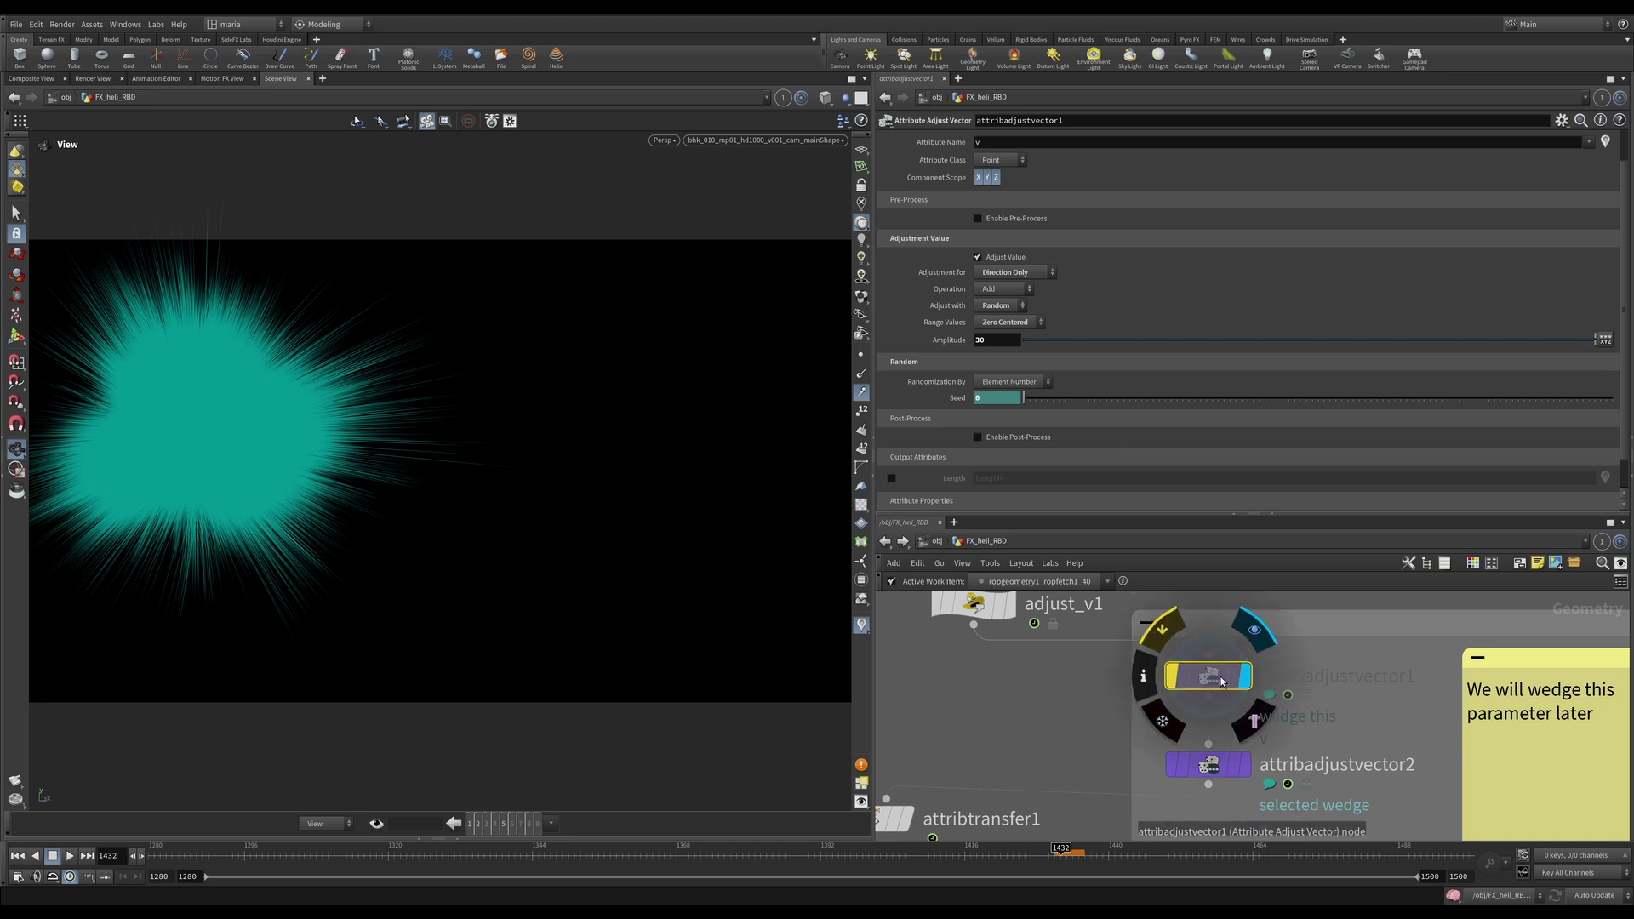
- Compare attribadjustvector2's seed 31 with attribadjustvector1's seed, then pan toward the cache nodes
click(1210, 764)
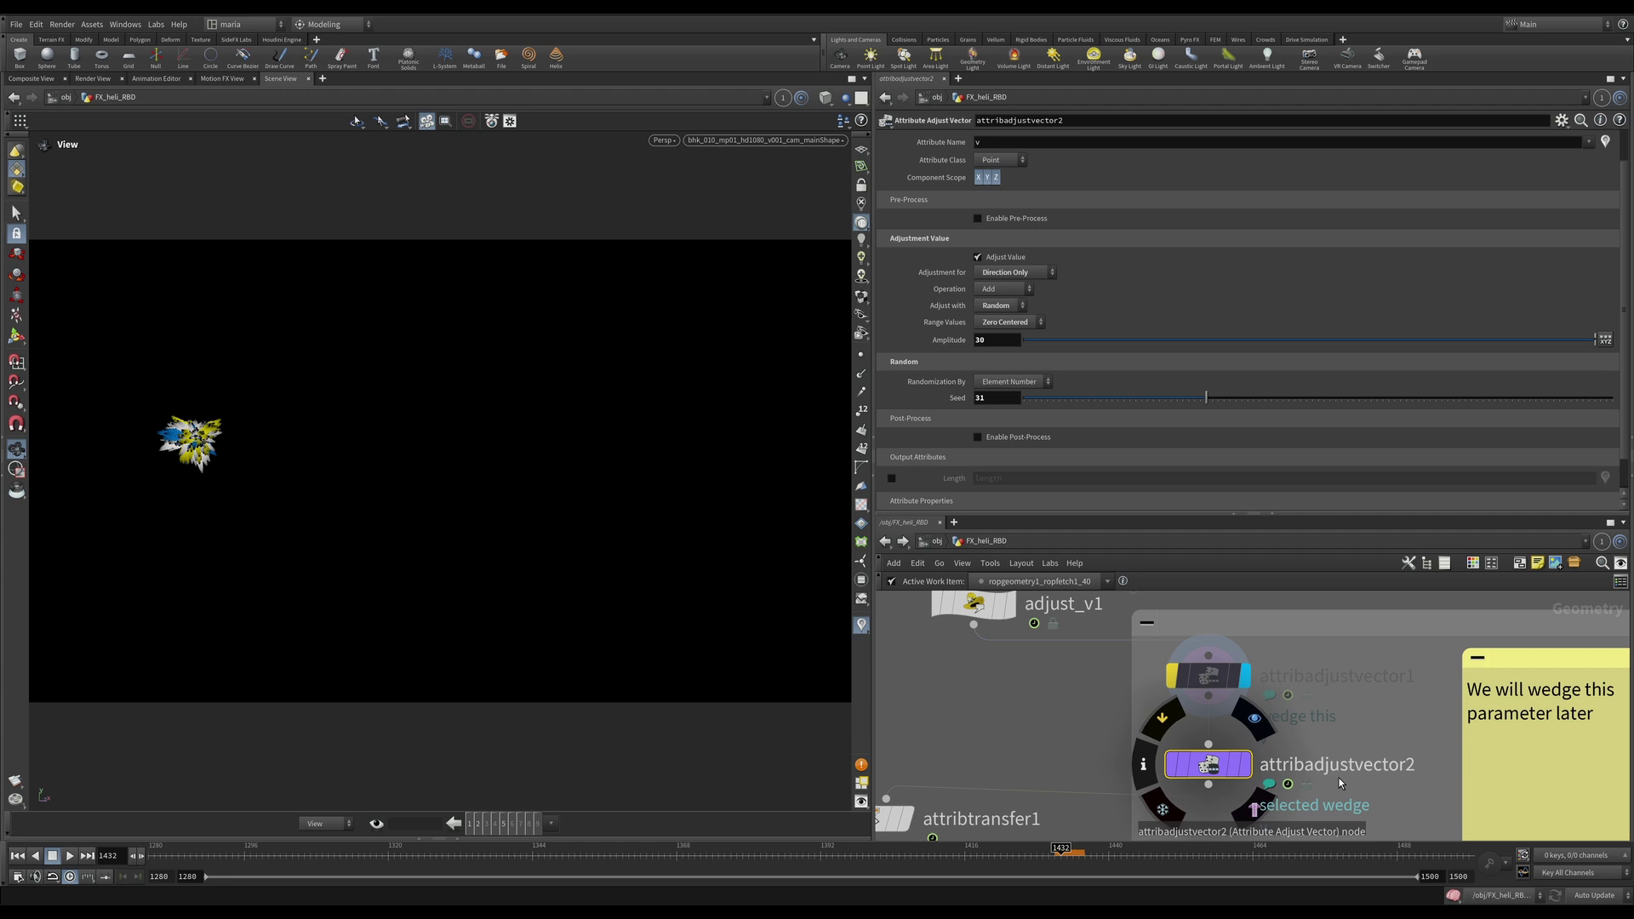
middle_drag(1216, 768, 1212, 755)
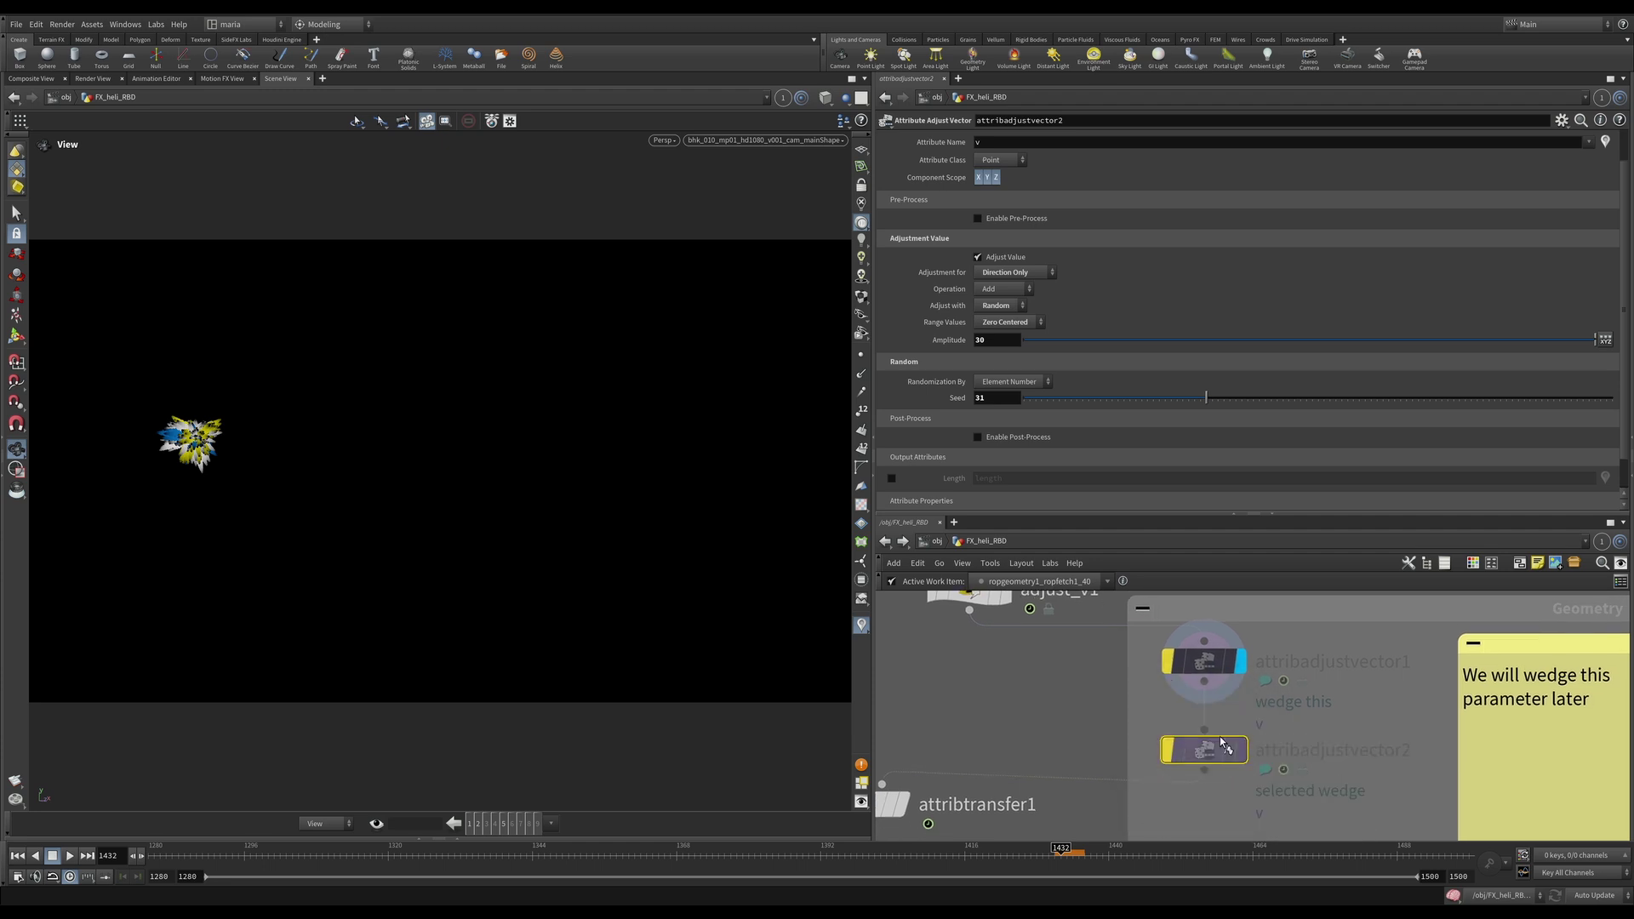
click(1209, 663)
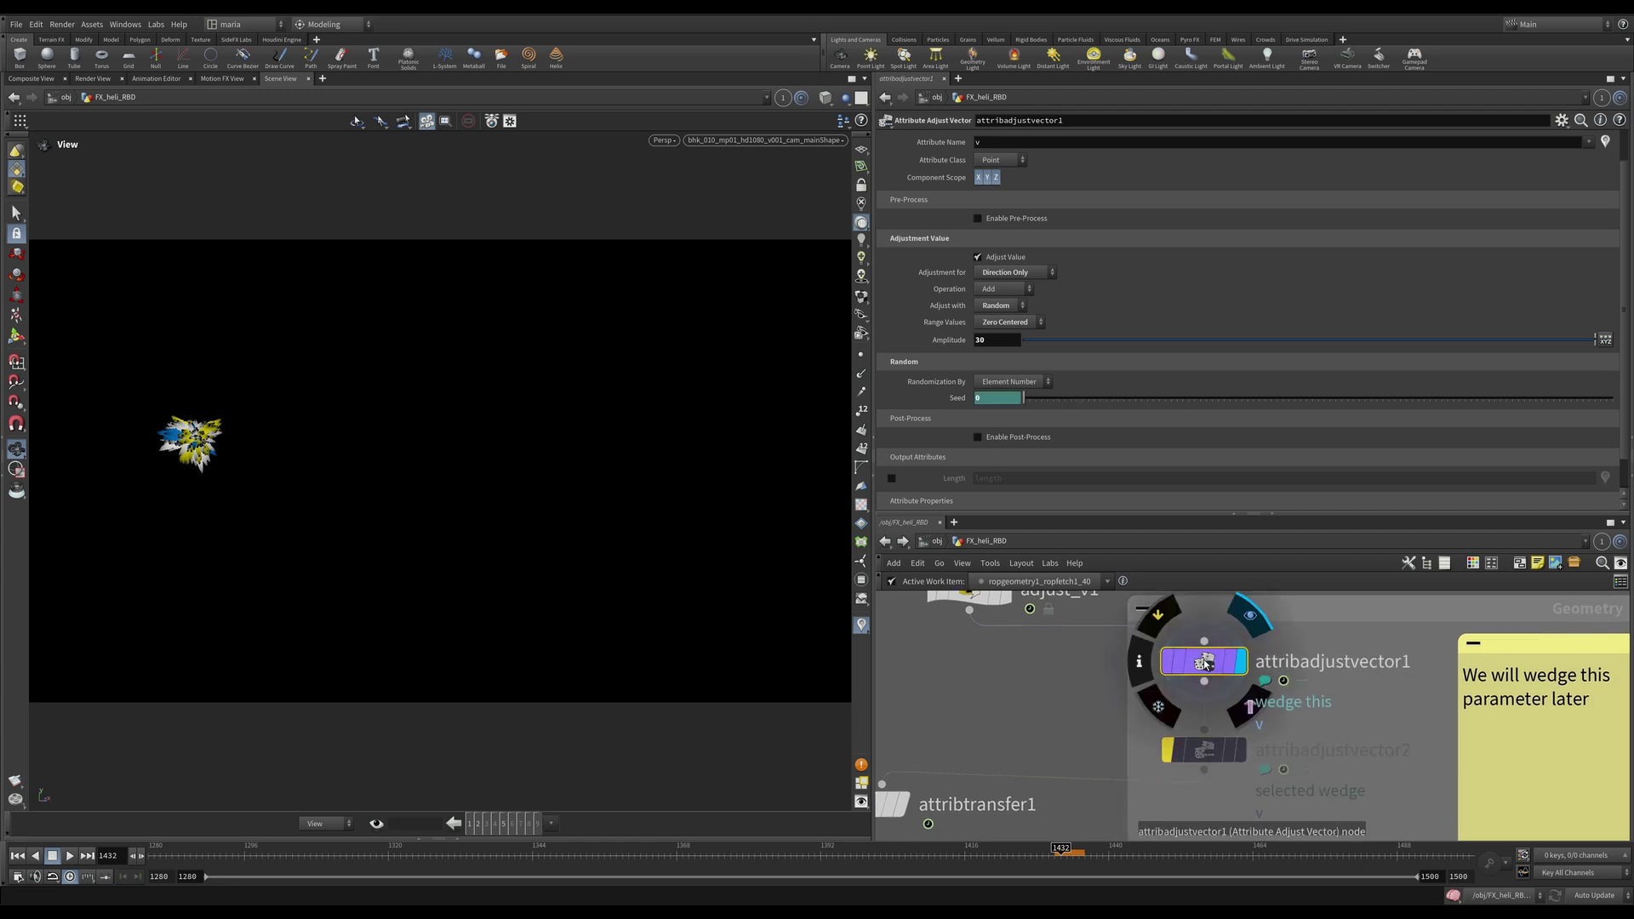
click(1204, 750)
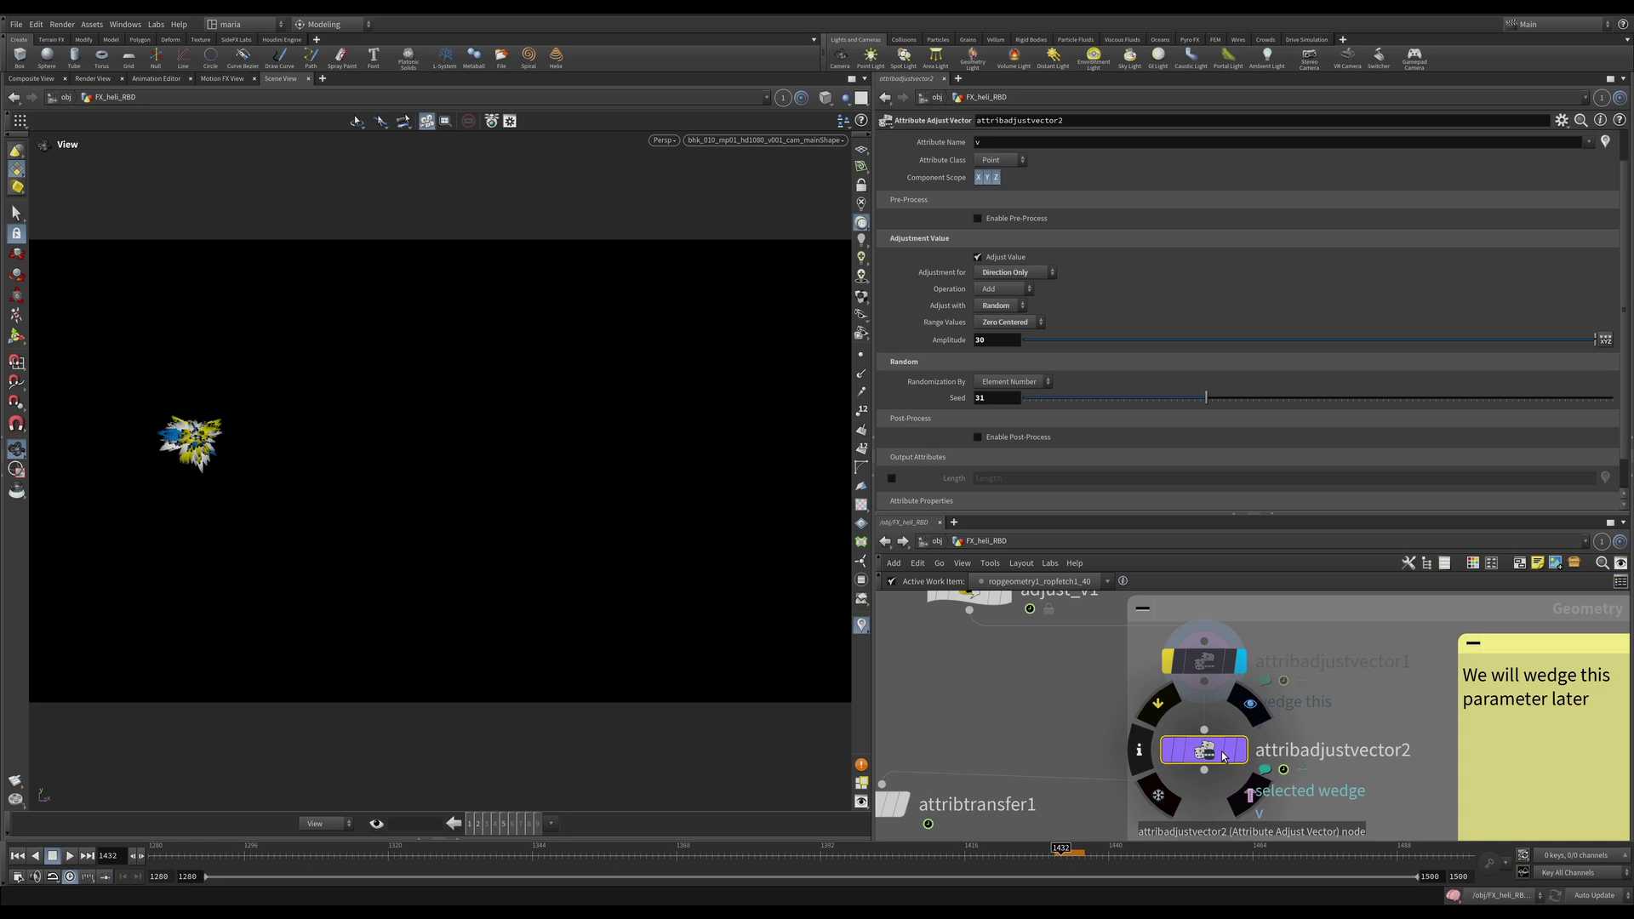
scroll(1180, 796, down, 5)
middle_drag(1181, 796, 1407, 559)
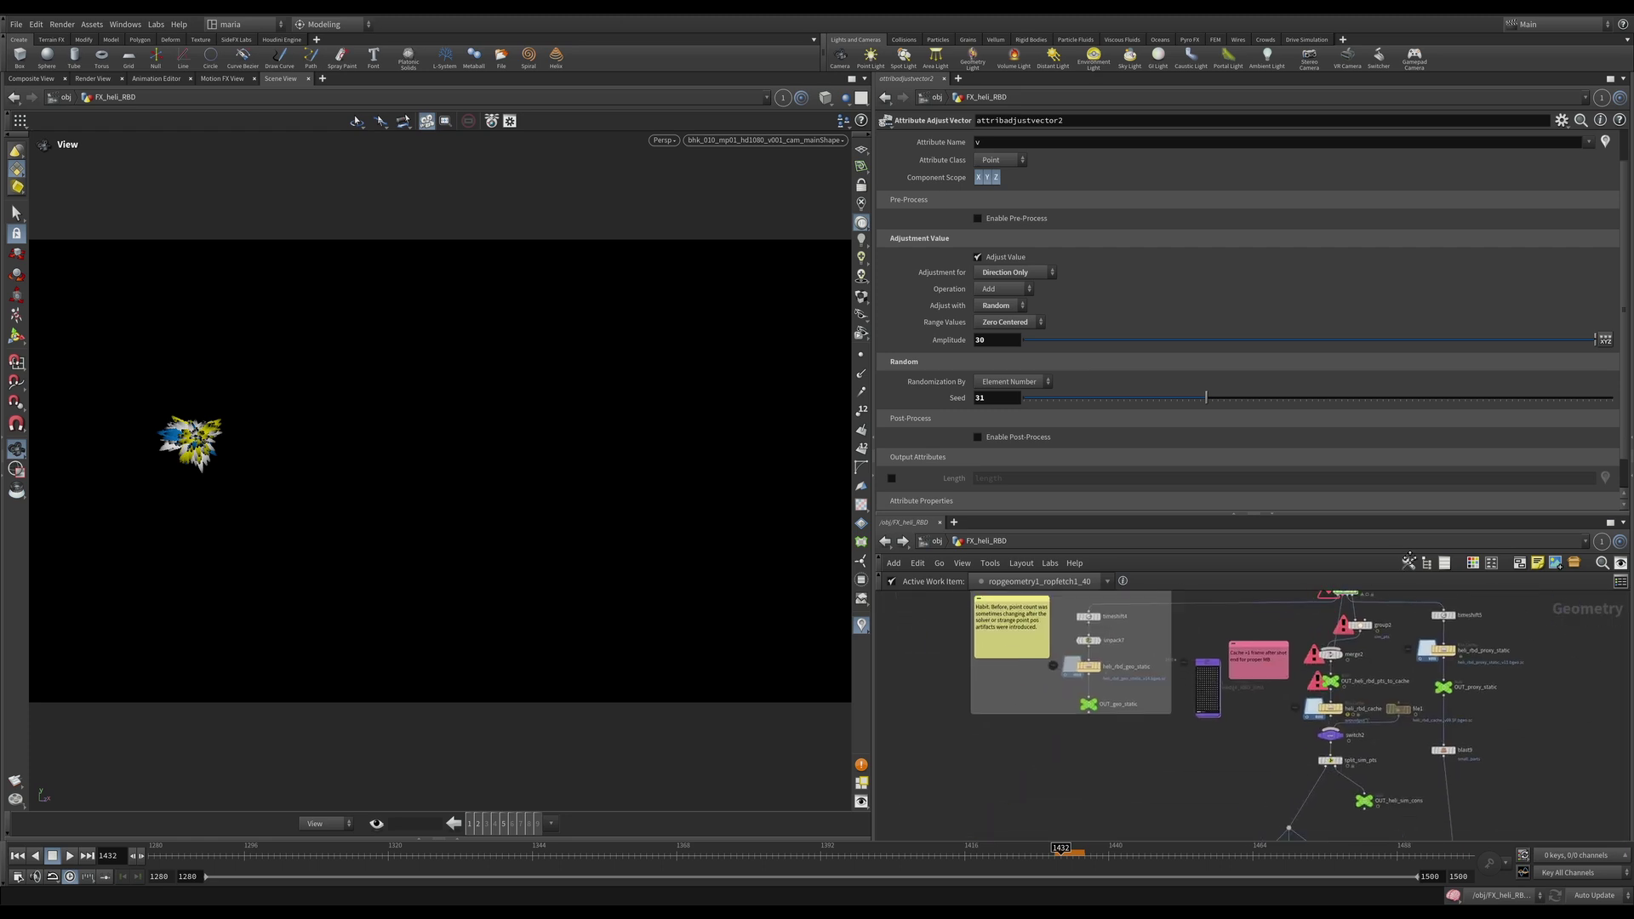
scroll(1208, 681, up, 8)
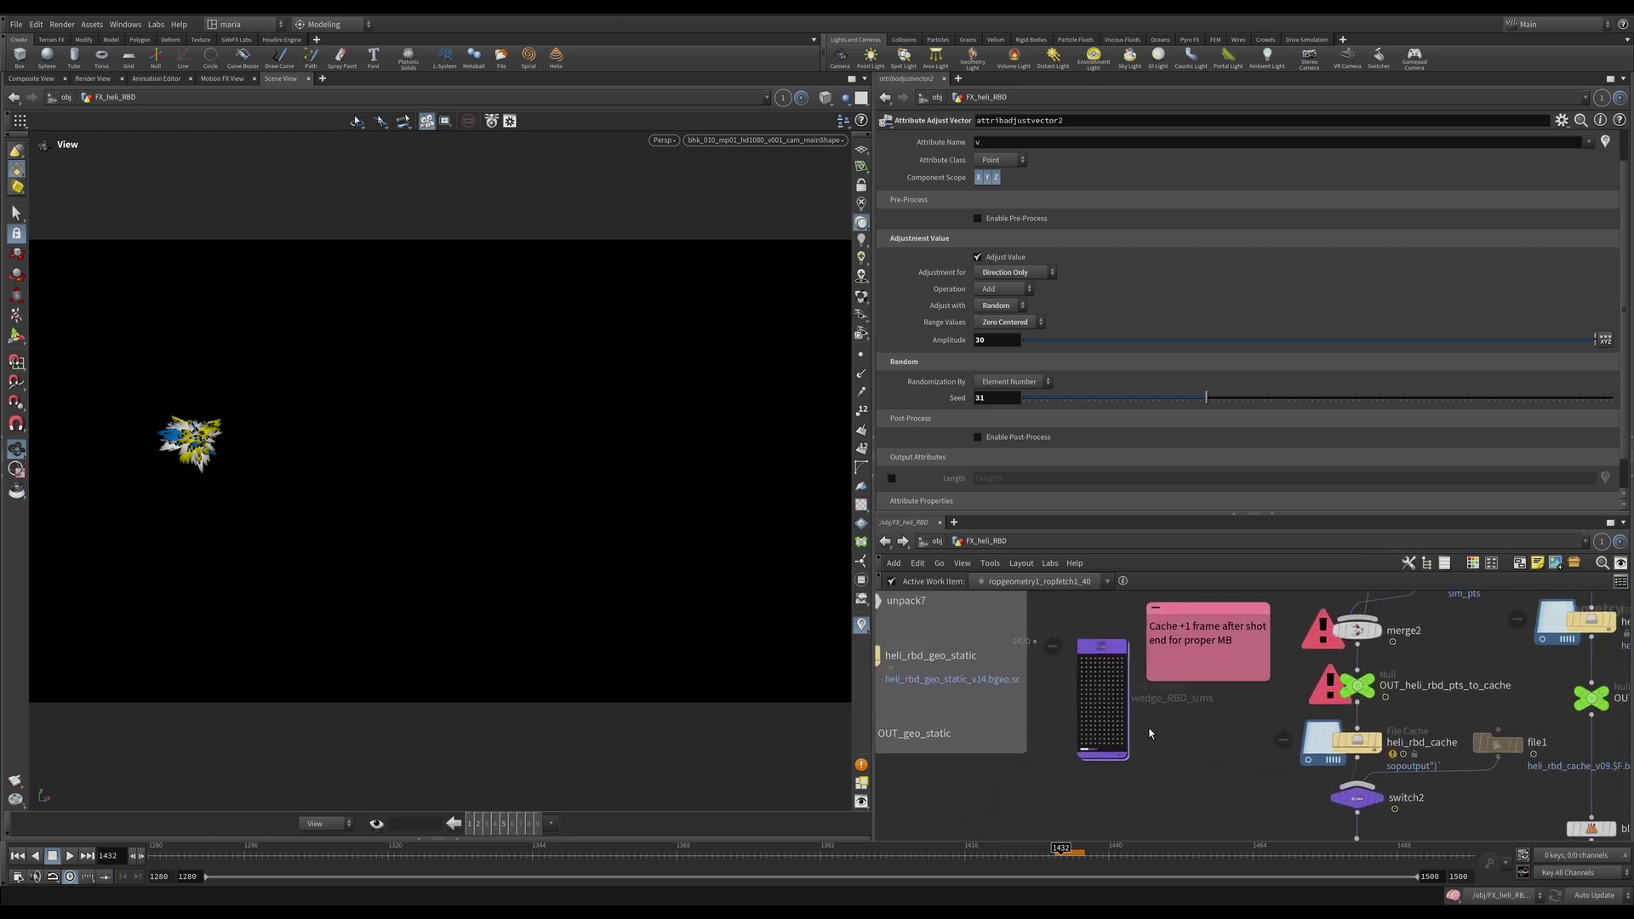
- Dive into wedge_RBD_sims and jump back up to FX_heli_RBD
double_click(1092, 624)
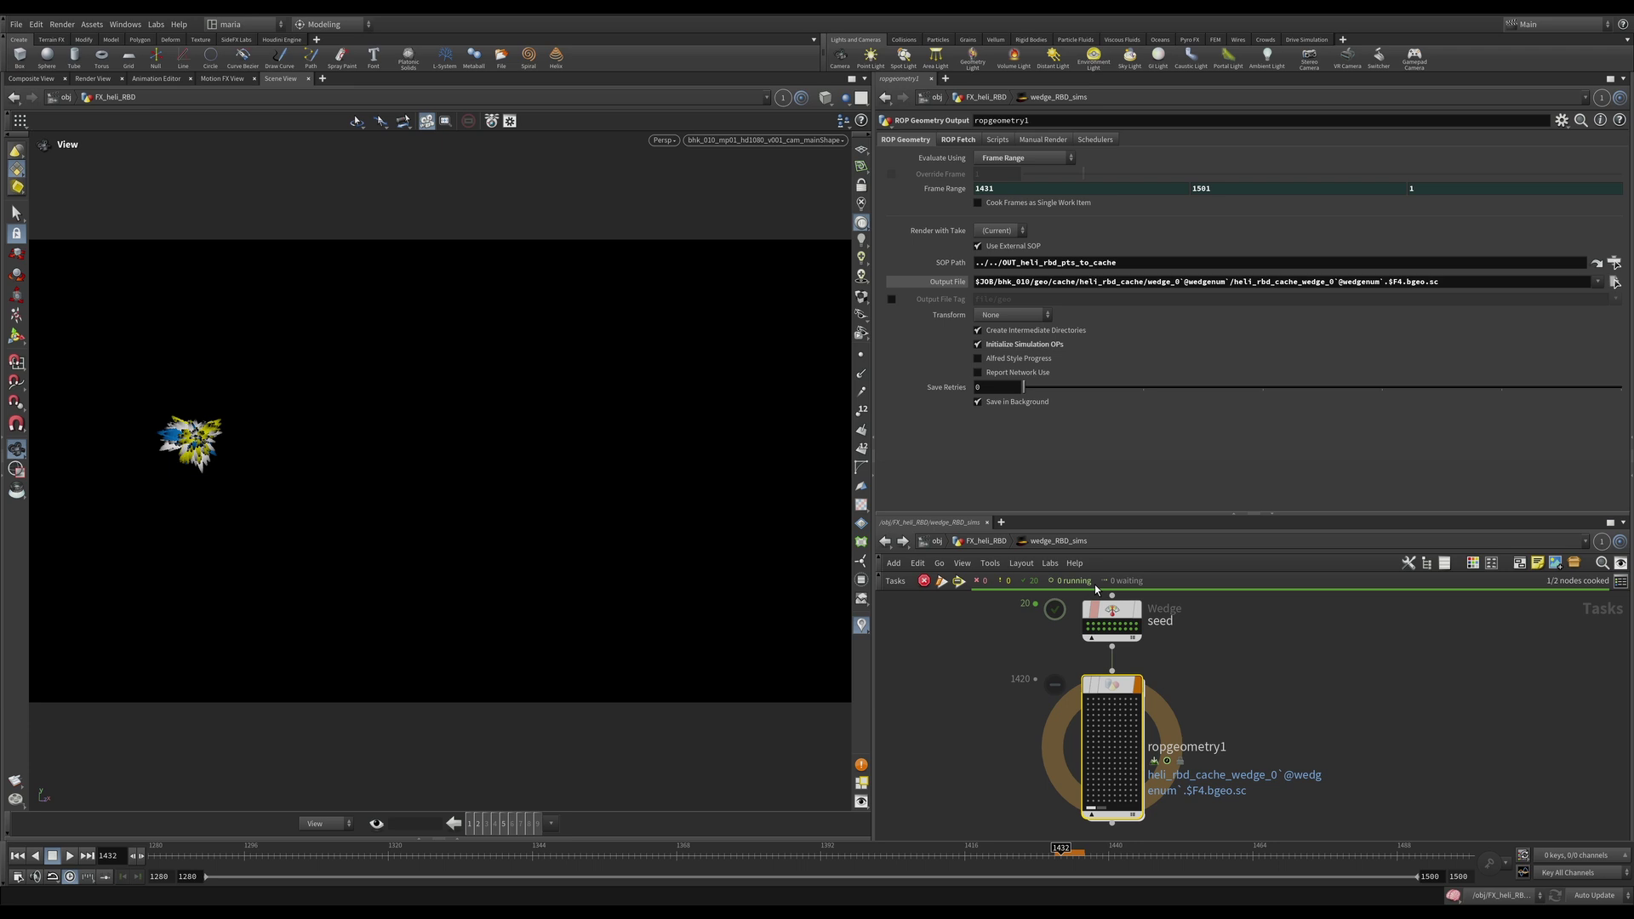
key(u)
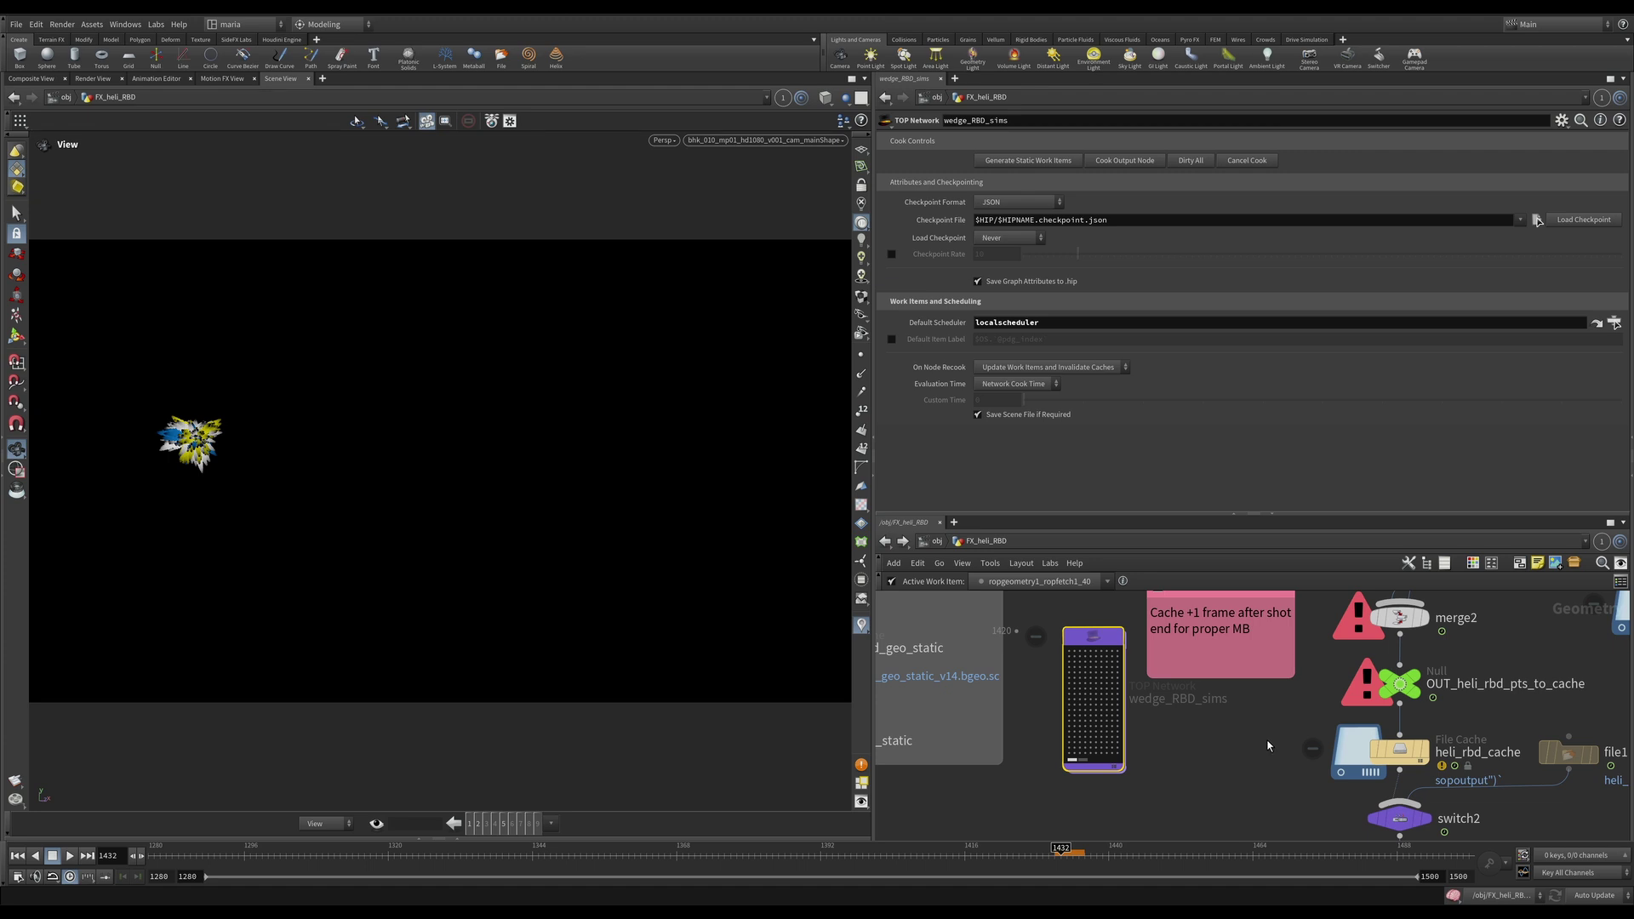
- Check file1's cache settings and switch2's Select Input, which is set to 1
middle_drag(1450, 802, 1218, 760)
click(1338, 713)
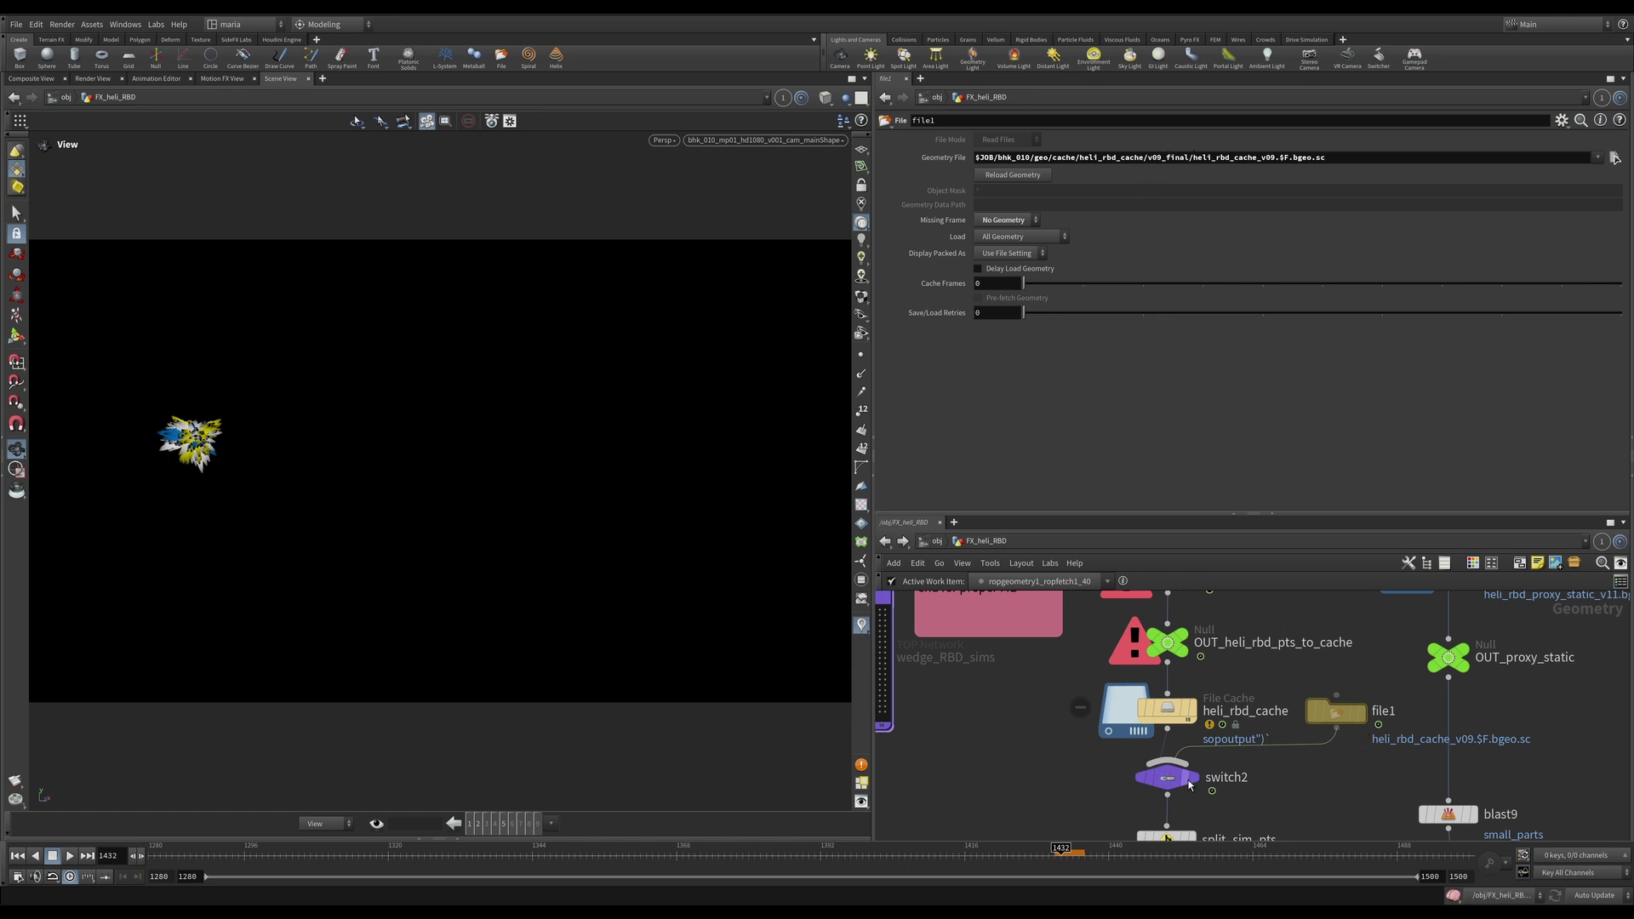
click(1167, 777)
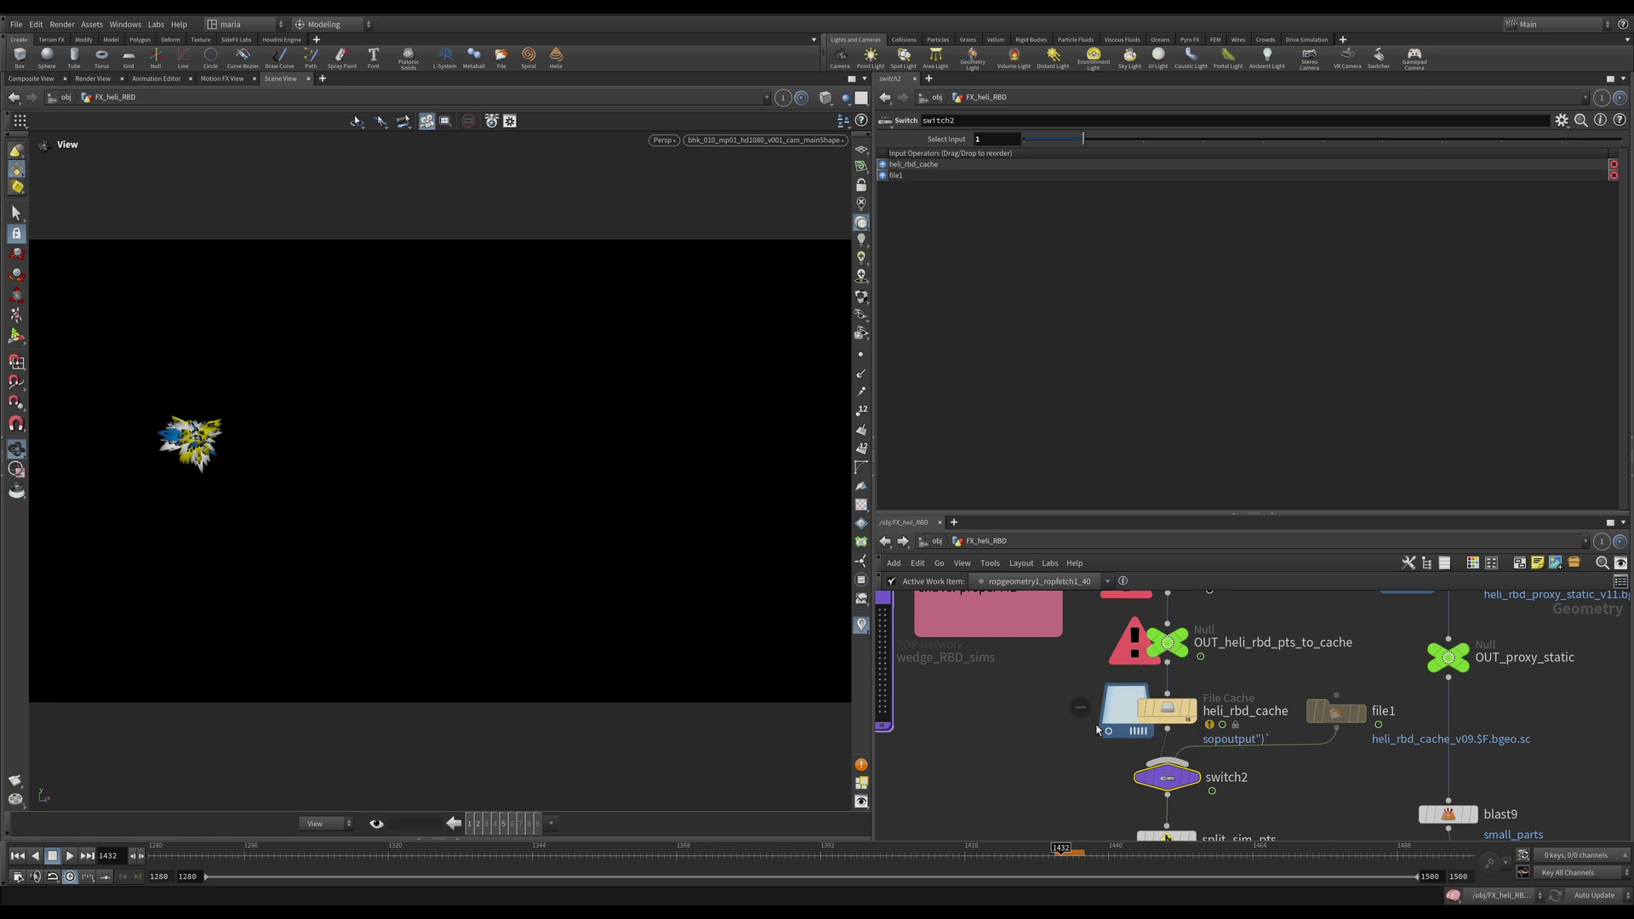
- Zoom out to the obj level to view RENDER_heli_RBD and the lopnet_TEST network
scroll(1080, 721, down, 5)
scroll(1040, 627, down, 5)
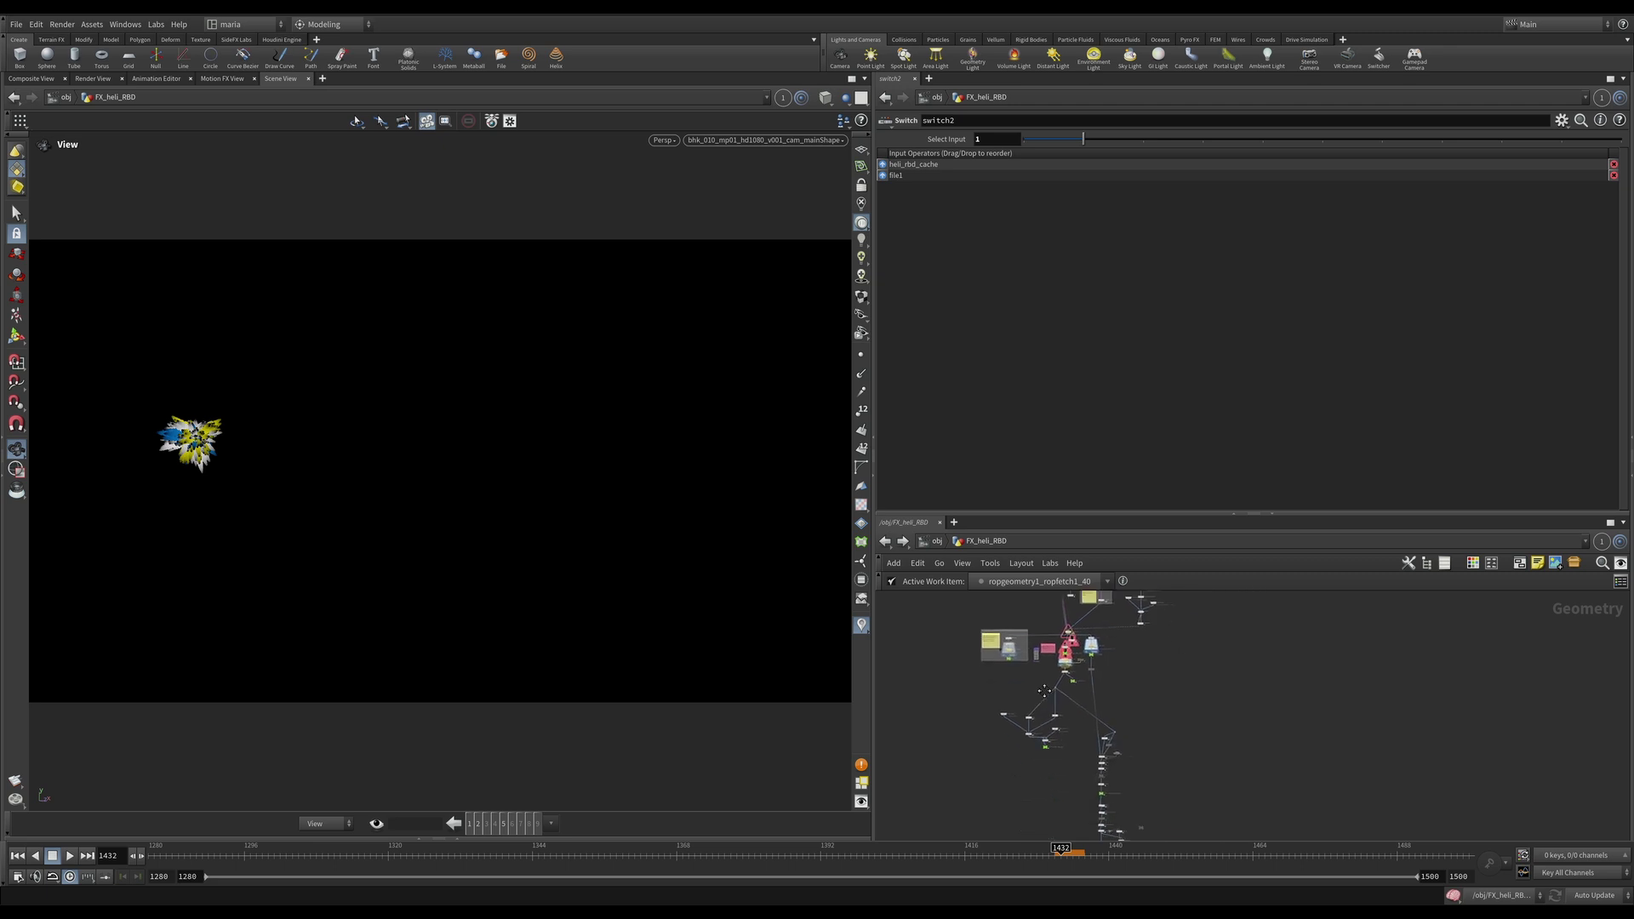
scroll(1096, 804, up, 10)
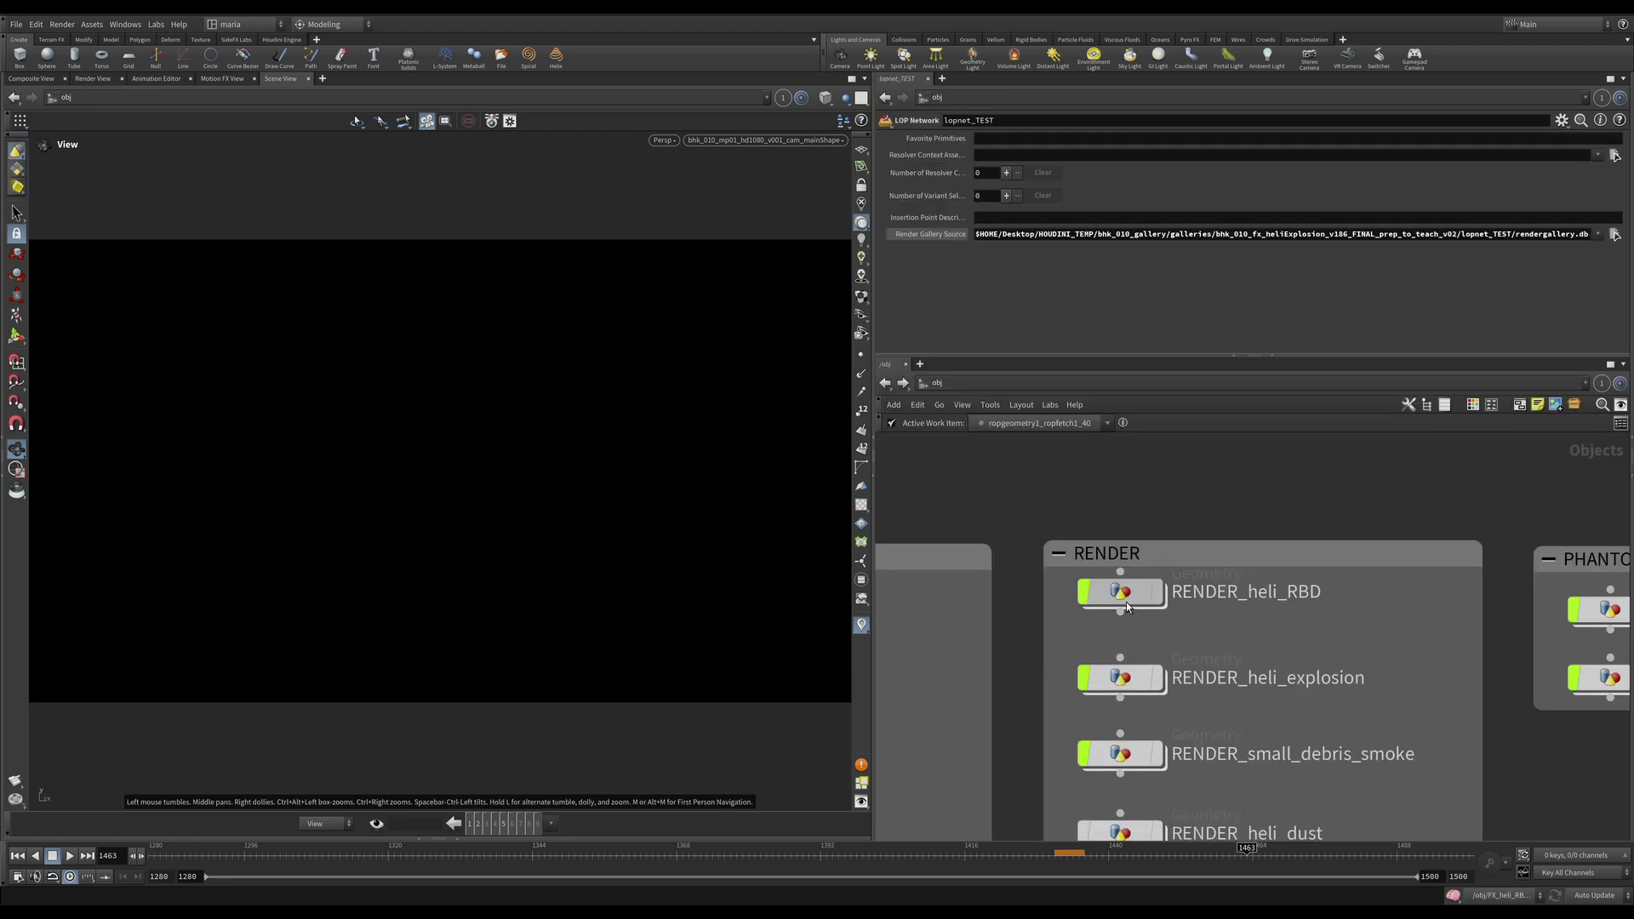
- Dive into RENDER_heli_RBD and inspect the switch1 and rbddisconnectedfaces1 nodes
double_click(1127, 607)
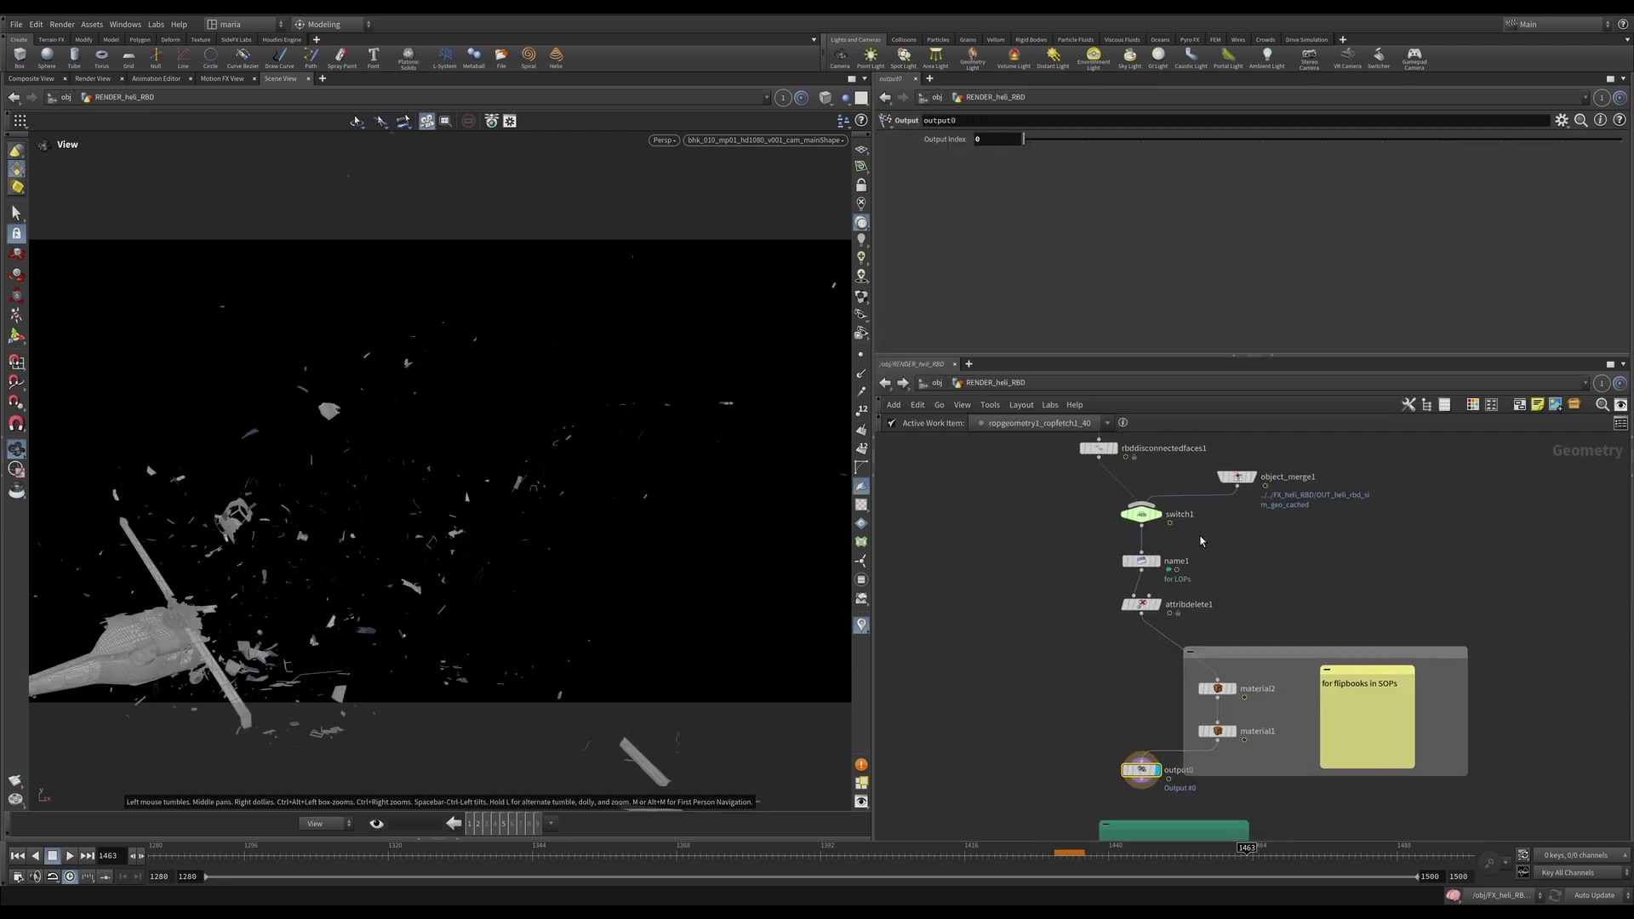
middle_drag(1189, 552, 1143, 600)
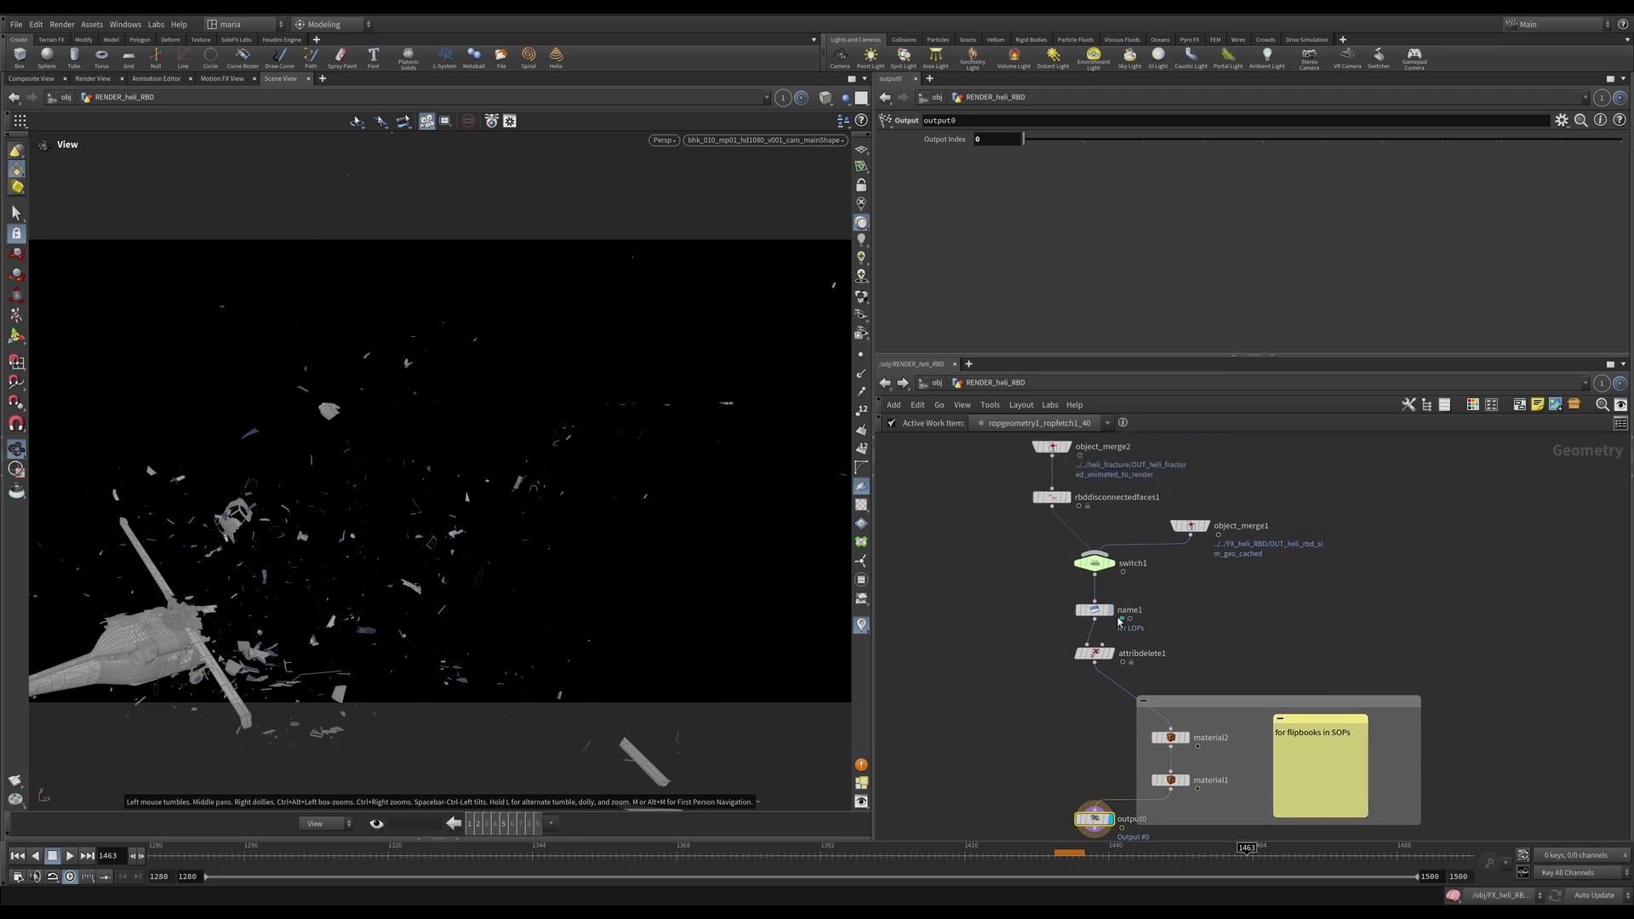
click(1113, 563)
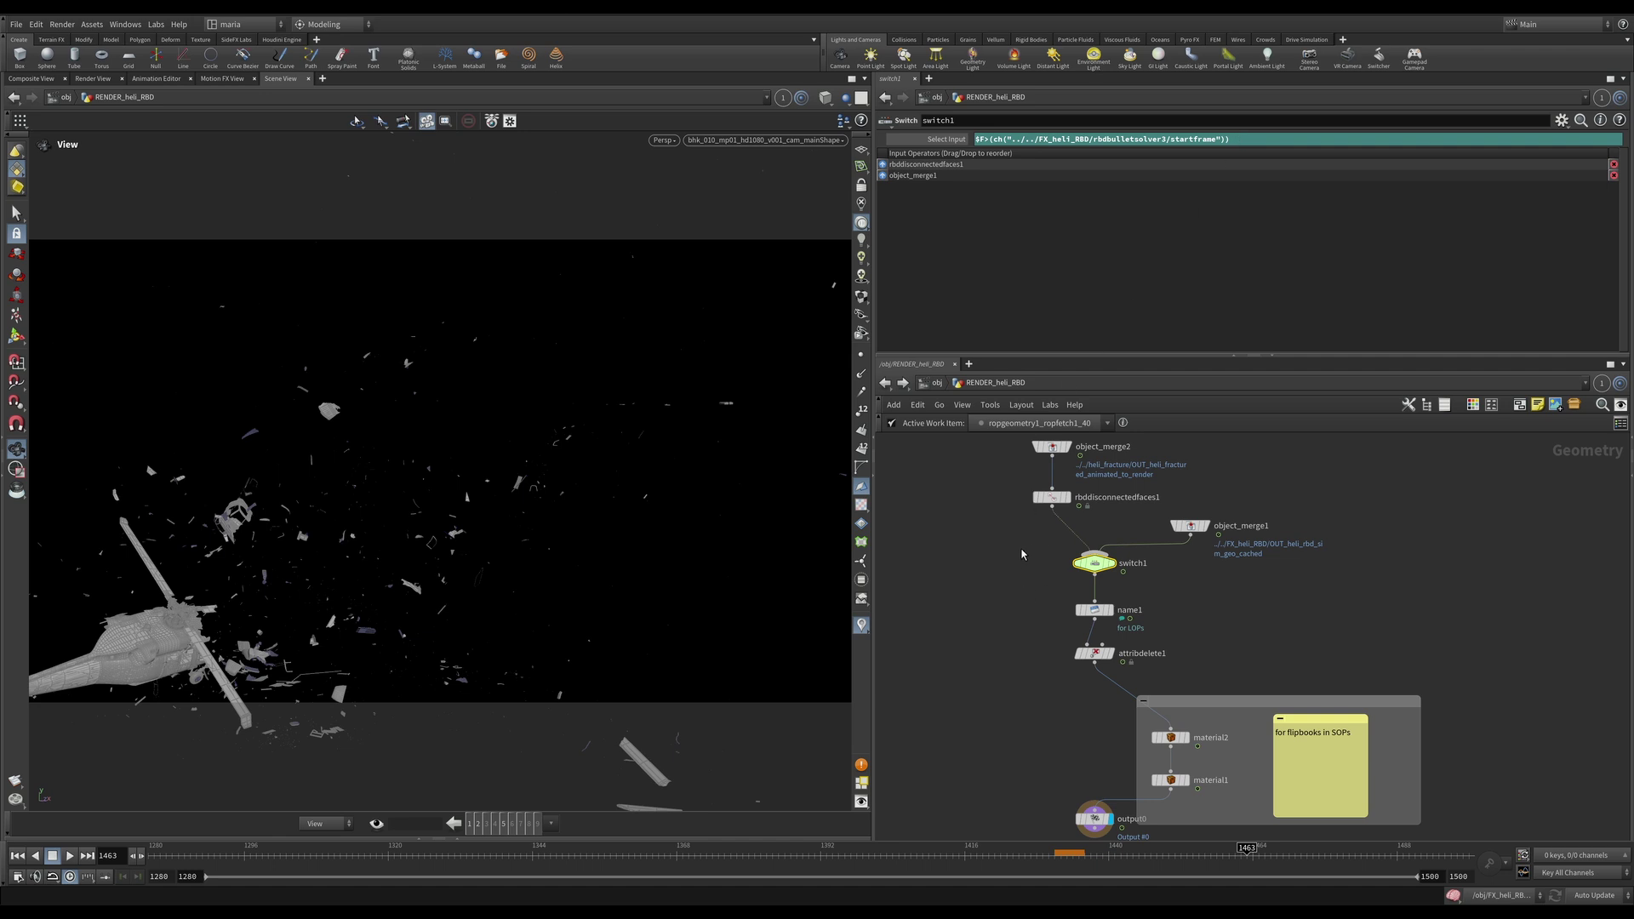
click(1055, 498)
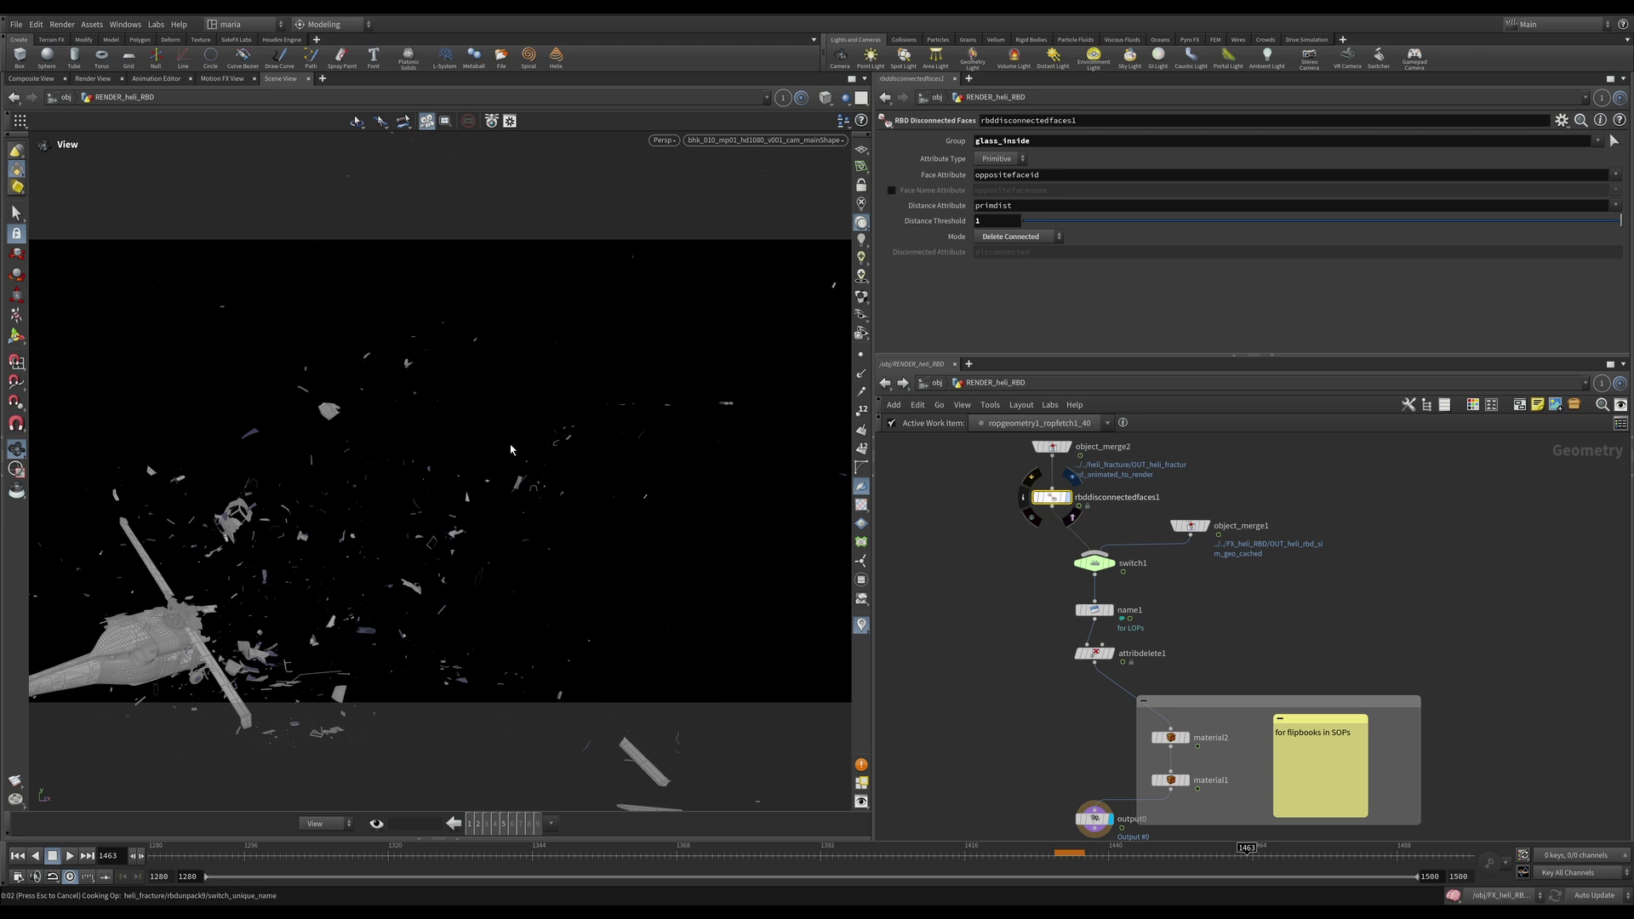
- Display object_merge1's cached sim and inspect name1's settings (Attribute piece, Group Mask glass)
click(1206, 526)
click(1190, 526)
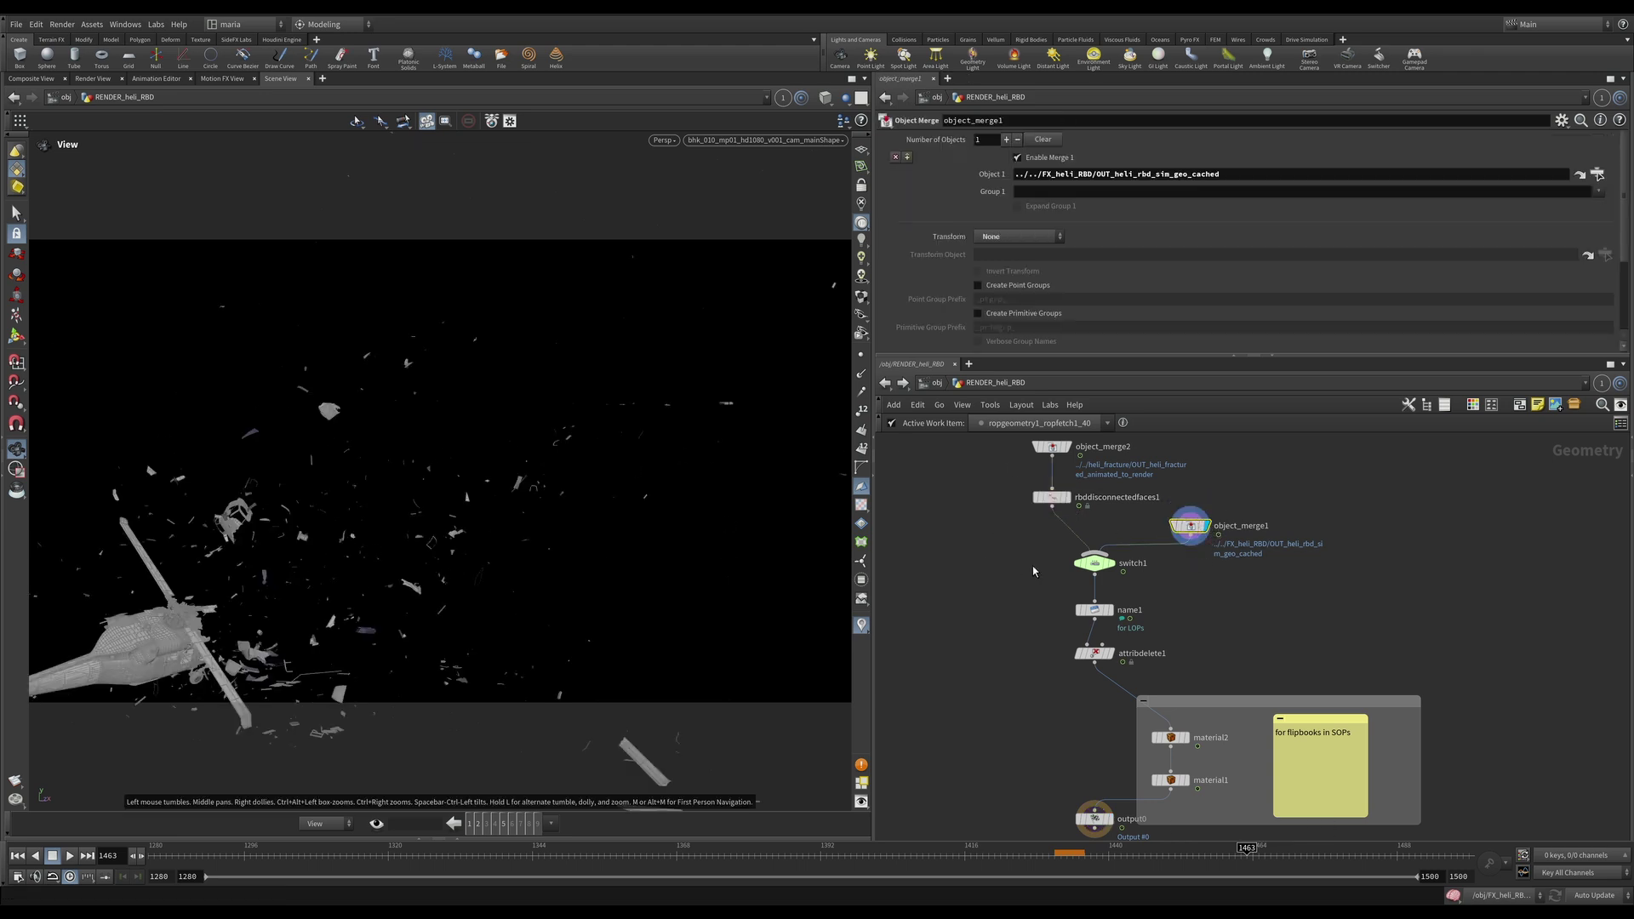
click(1094, 611)
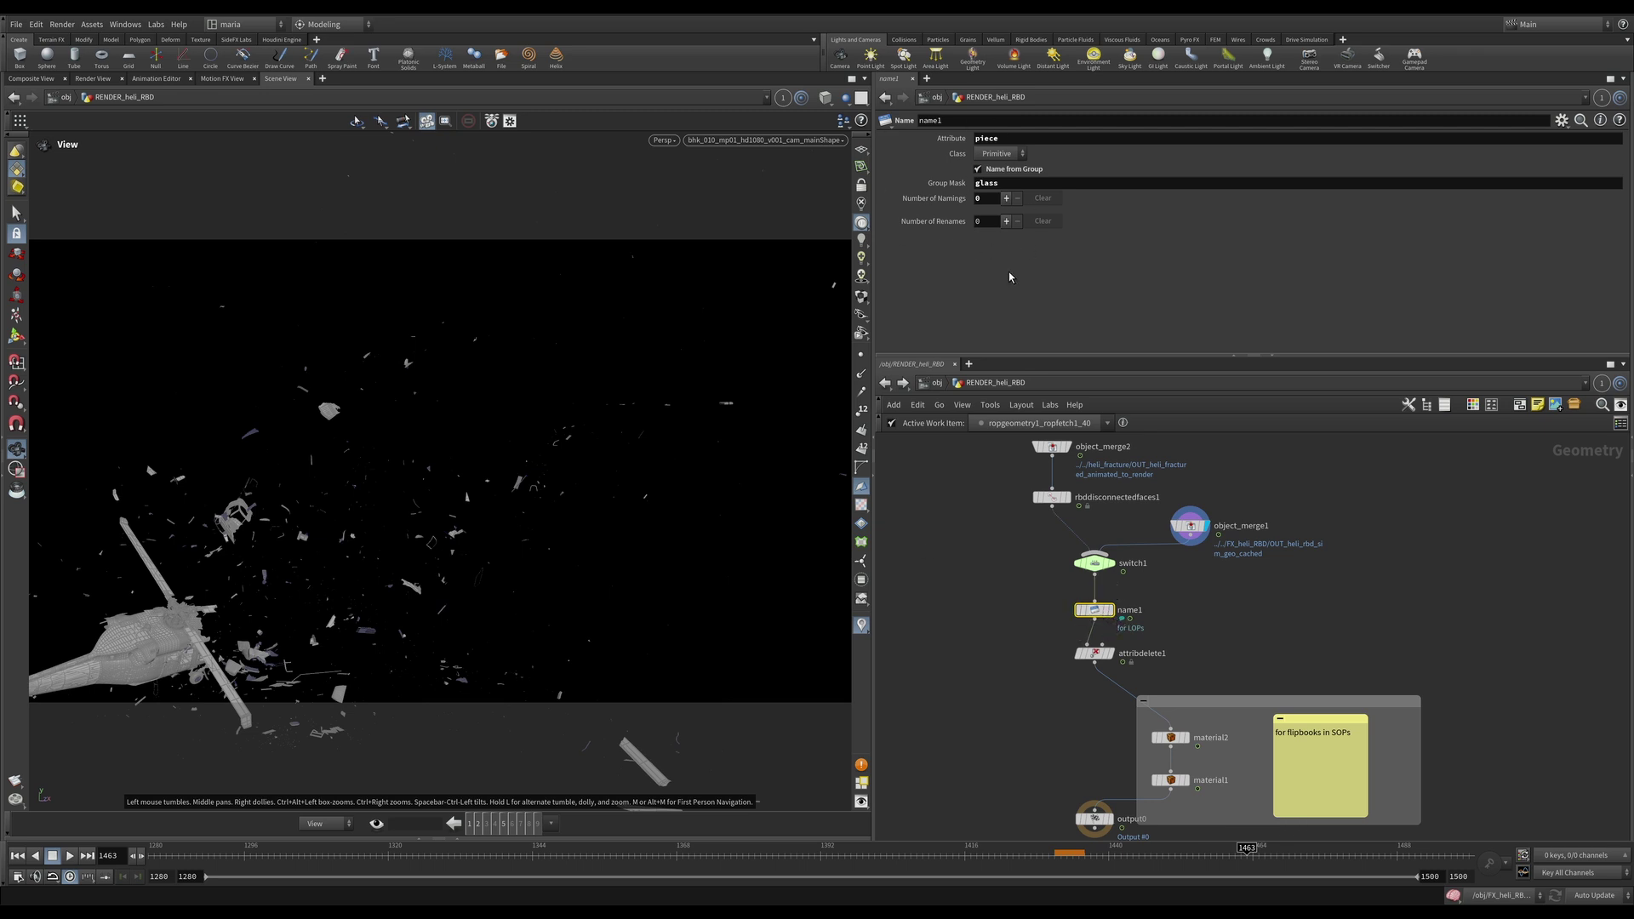
scroll(1028, 634, down, 2)
middle_drag(1044, 743, 1032, 682)
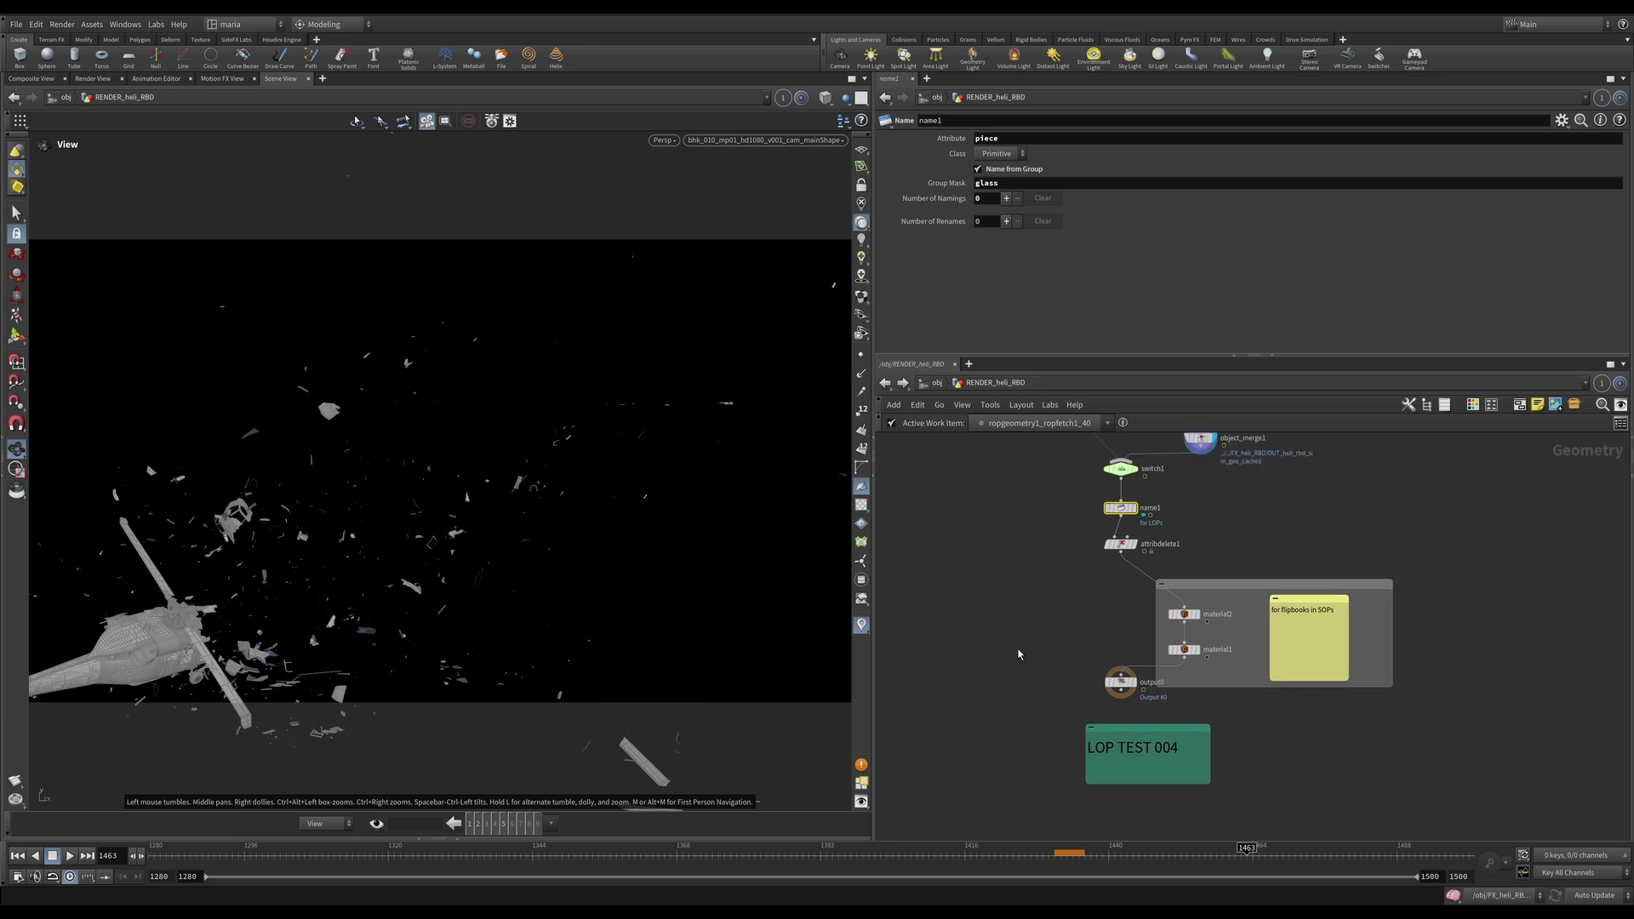
- In lopnet_TEST, show heli_RBD2's SOP Import of /obj/RENDER_heli_RBD with the scene graph tree below
key(2)
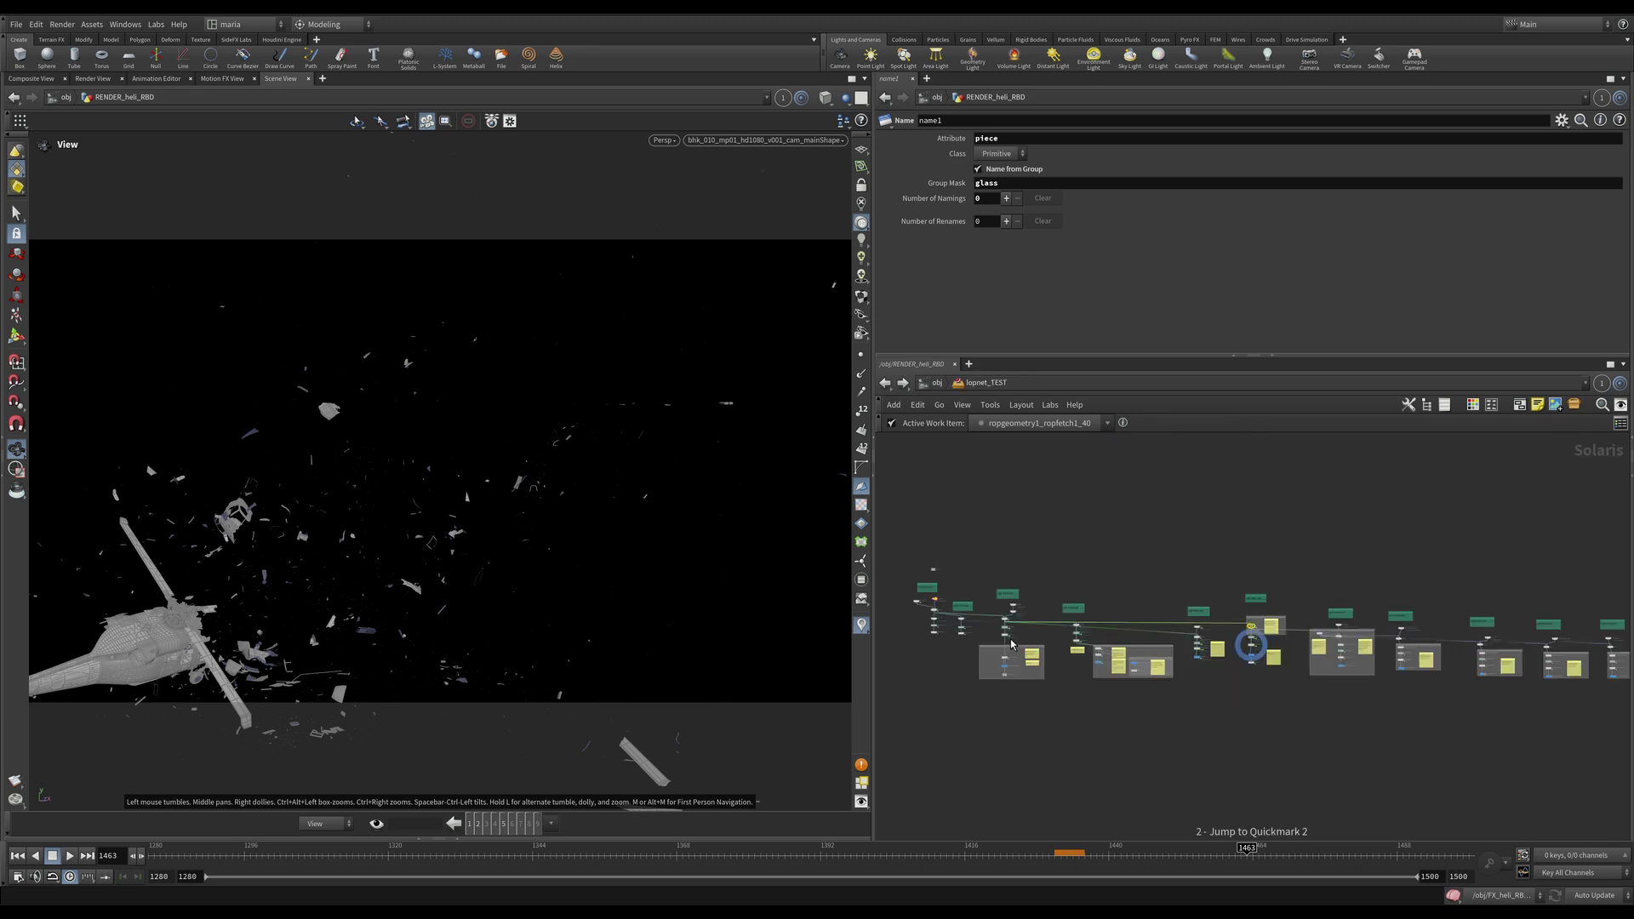
scroll(1293, 630, up, 5)
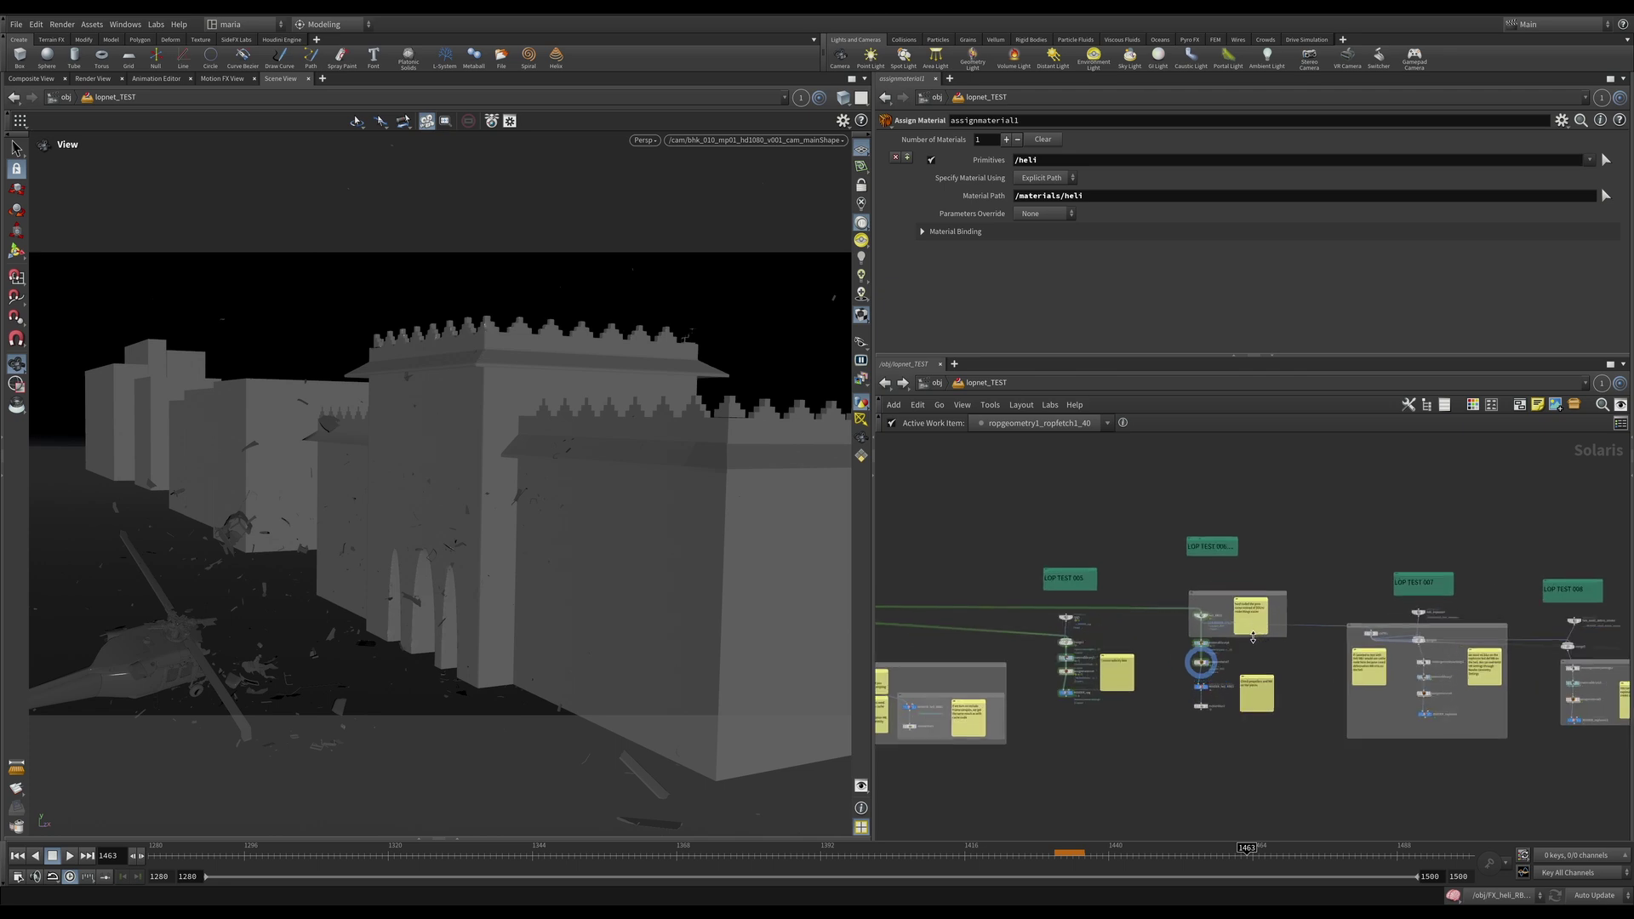
scroll(1251, 638, up, 2)
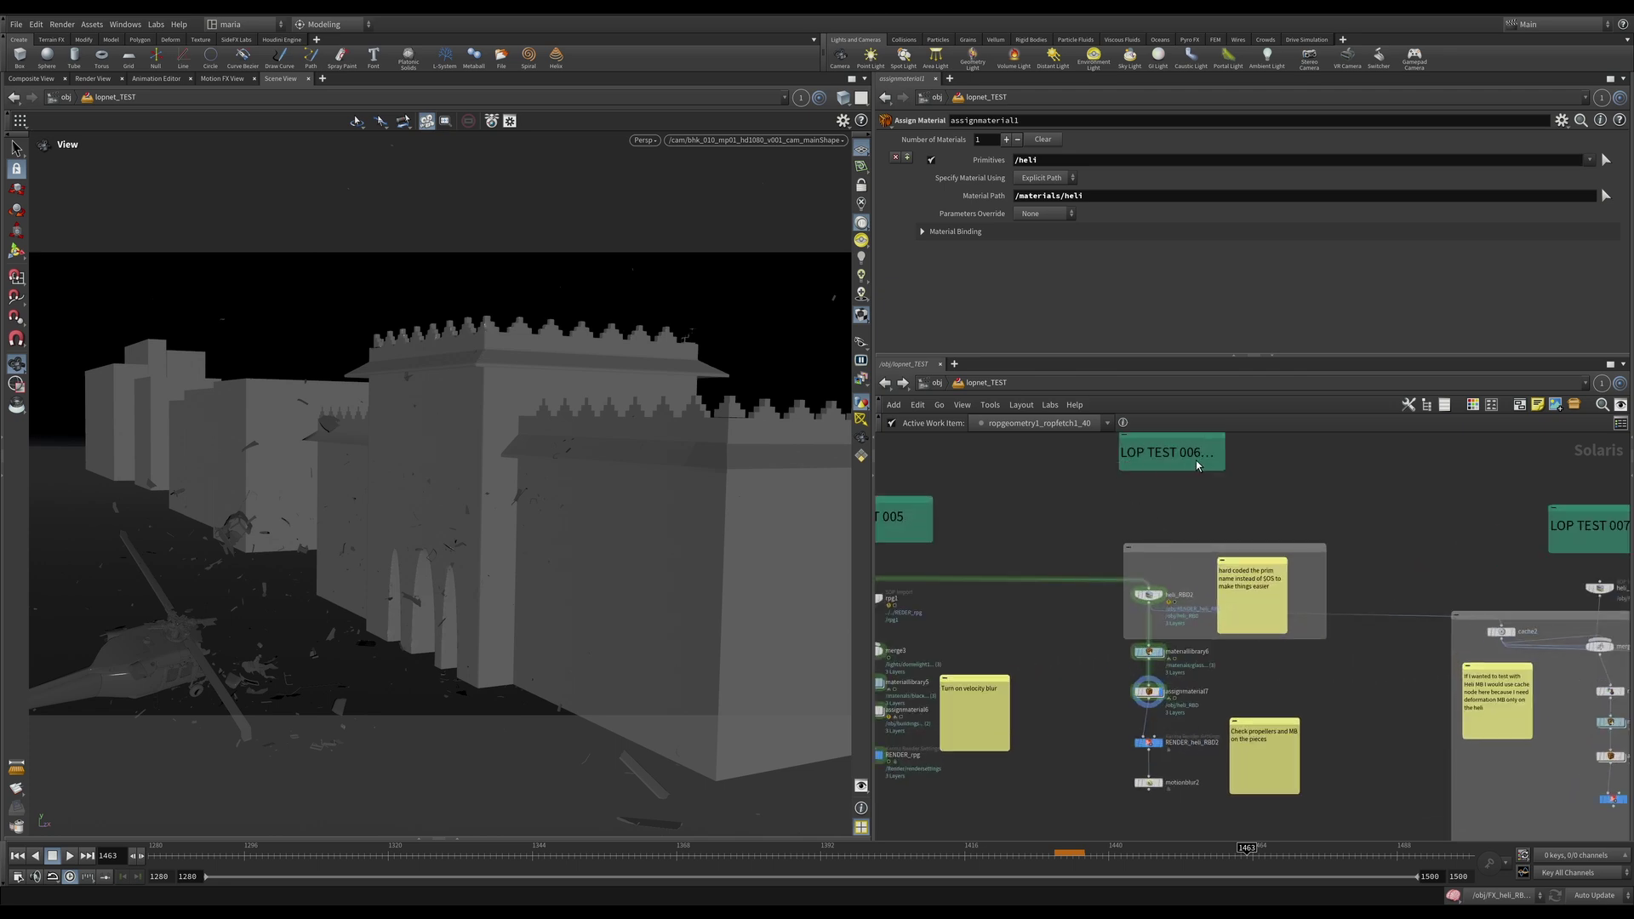
scroll(1174, 579, up, 3)
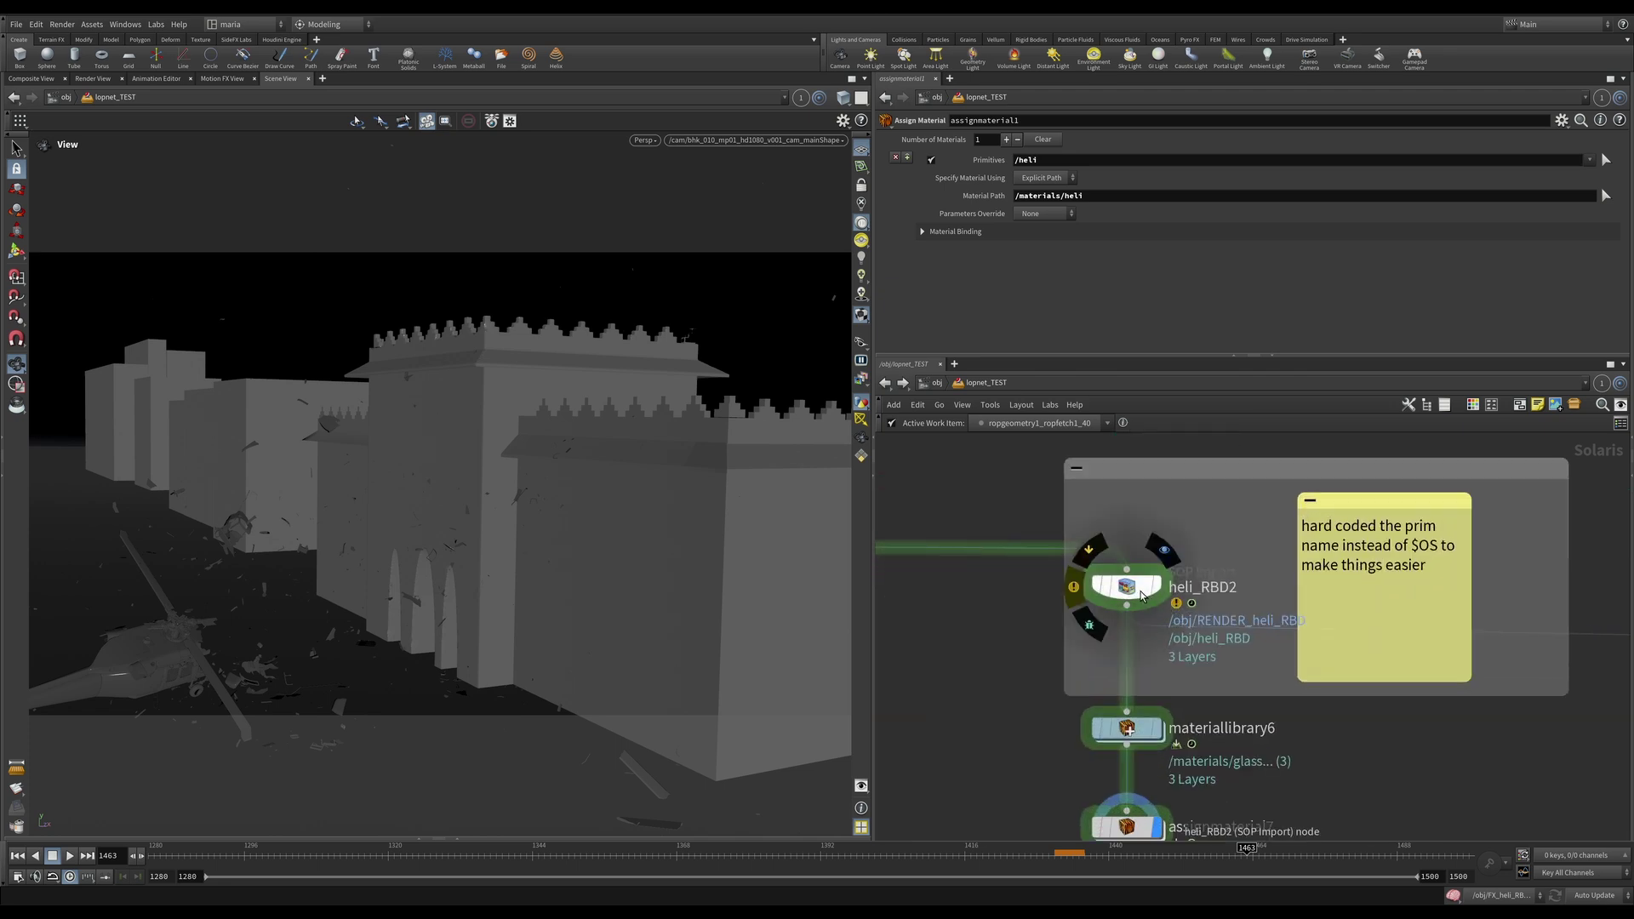
click(1130, 586)
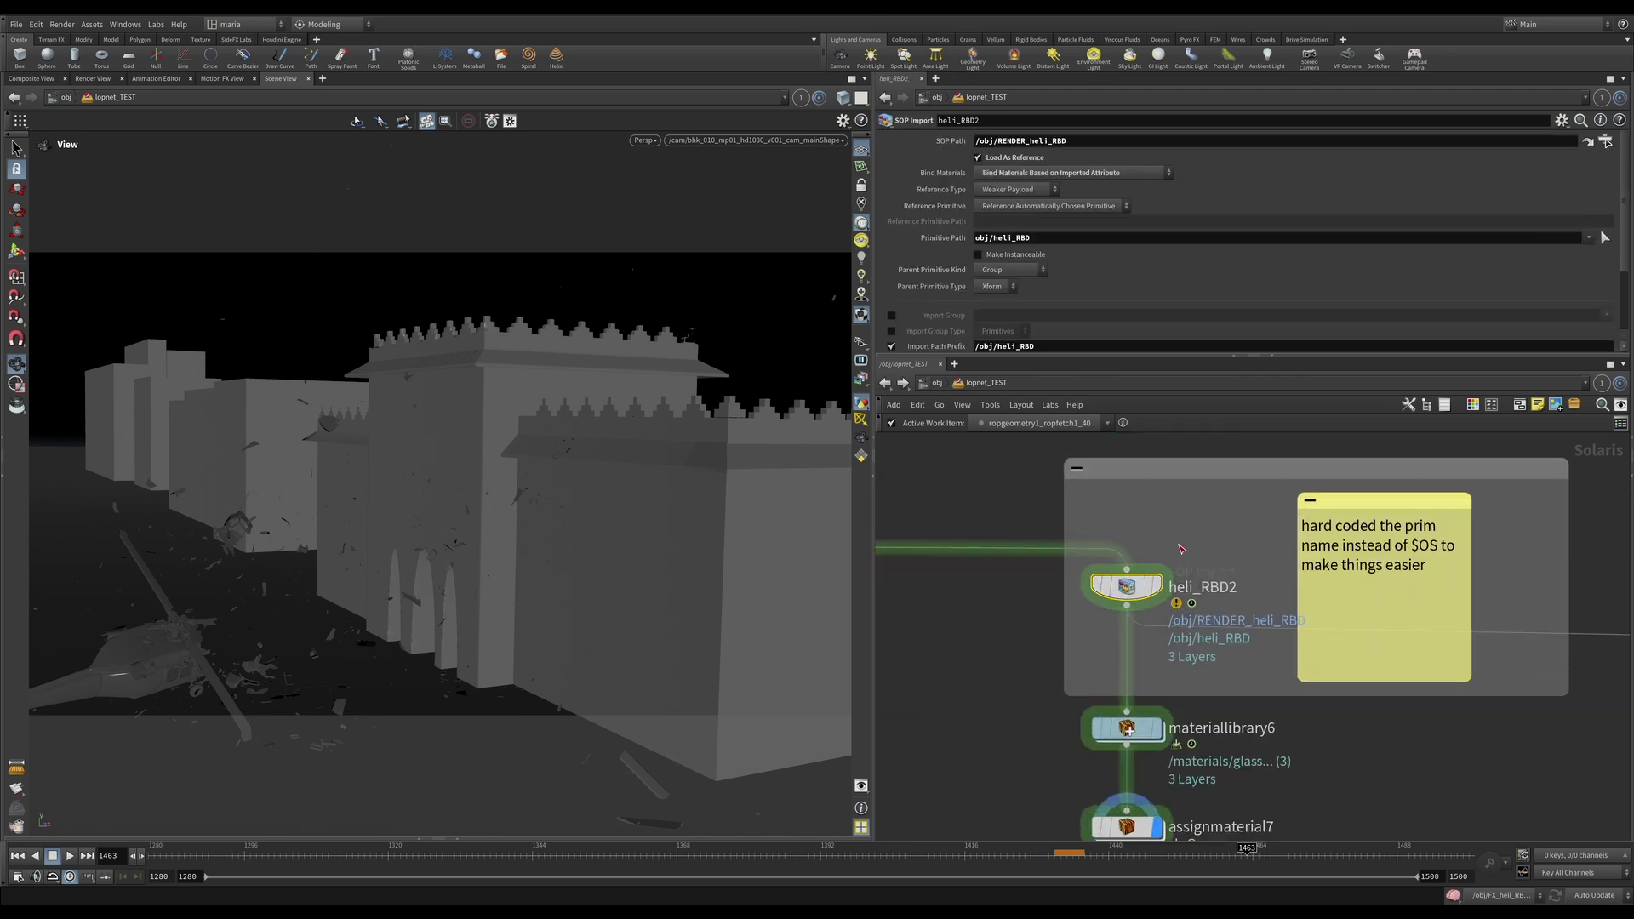
click(535, 840)
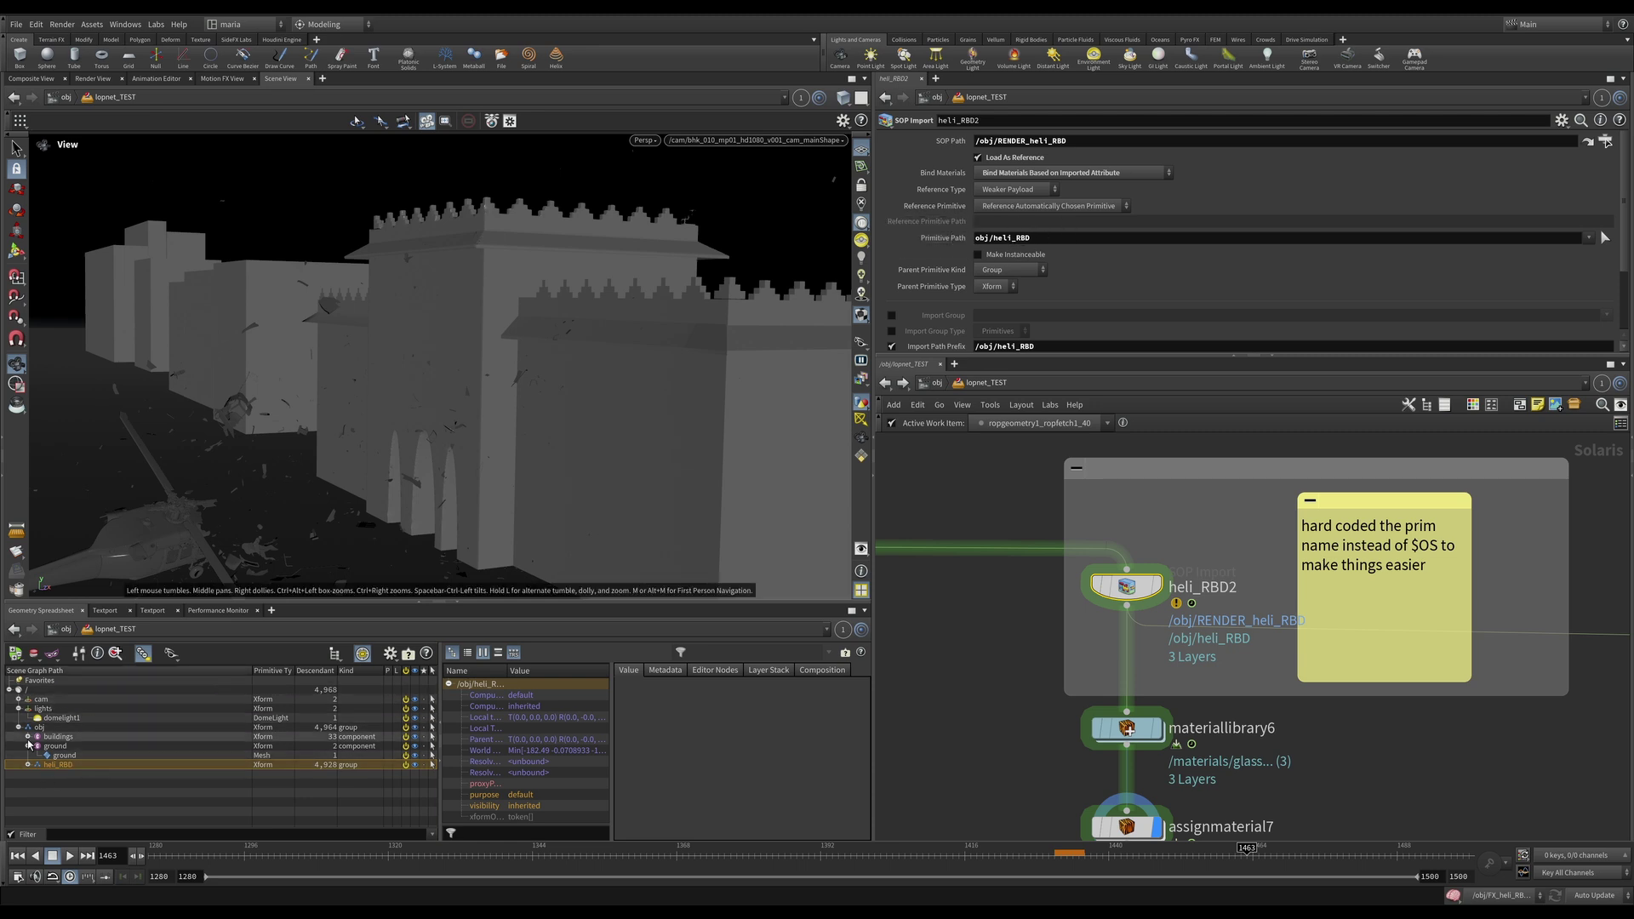
drag(989, 238, 1069, 241)
text(/$OS)
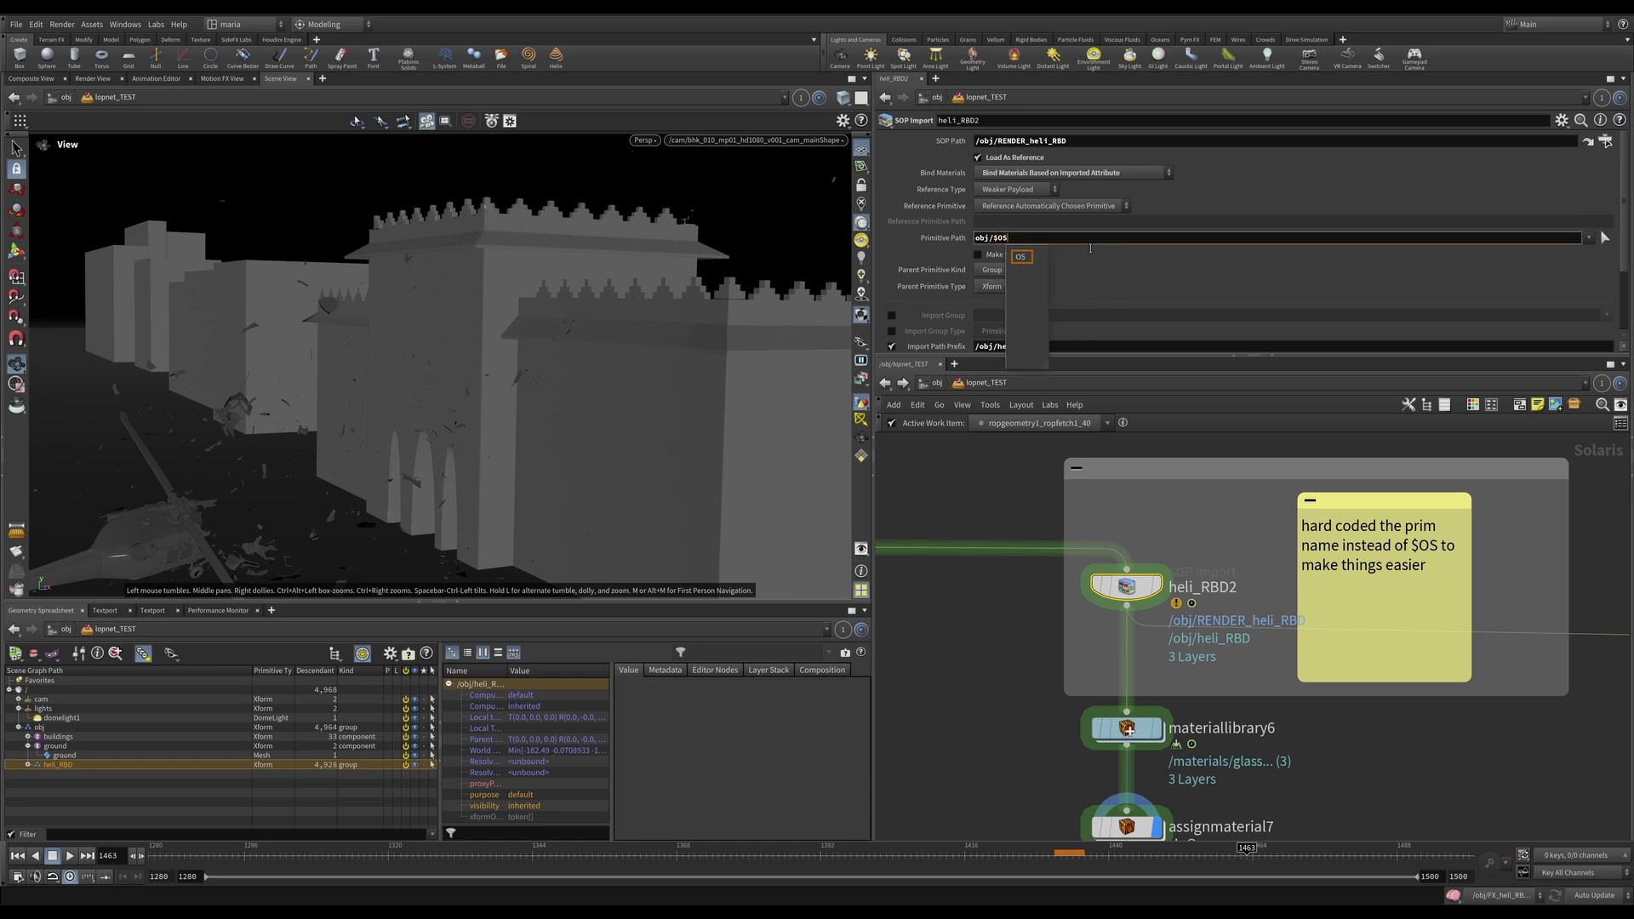
key(Return)
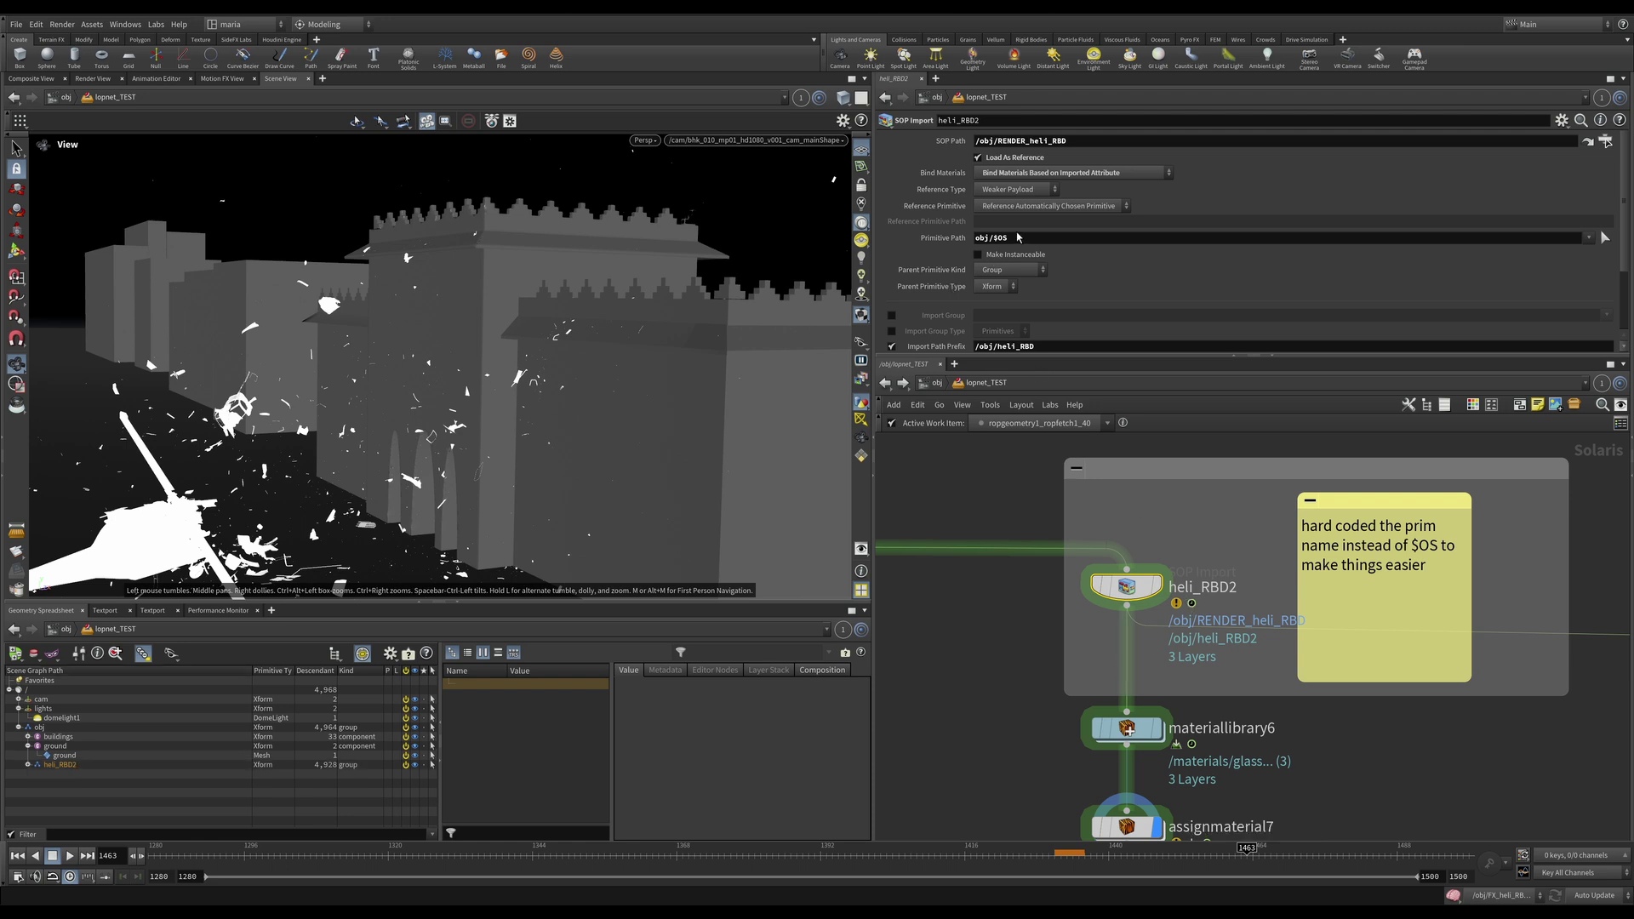
key(ctrl+z)
key(ctrl+z)
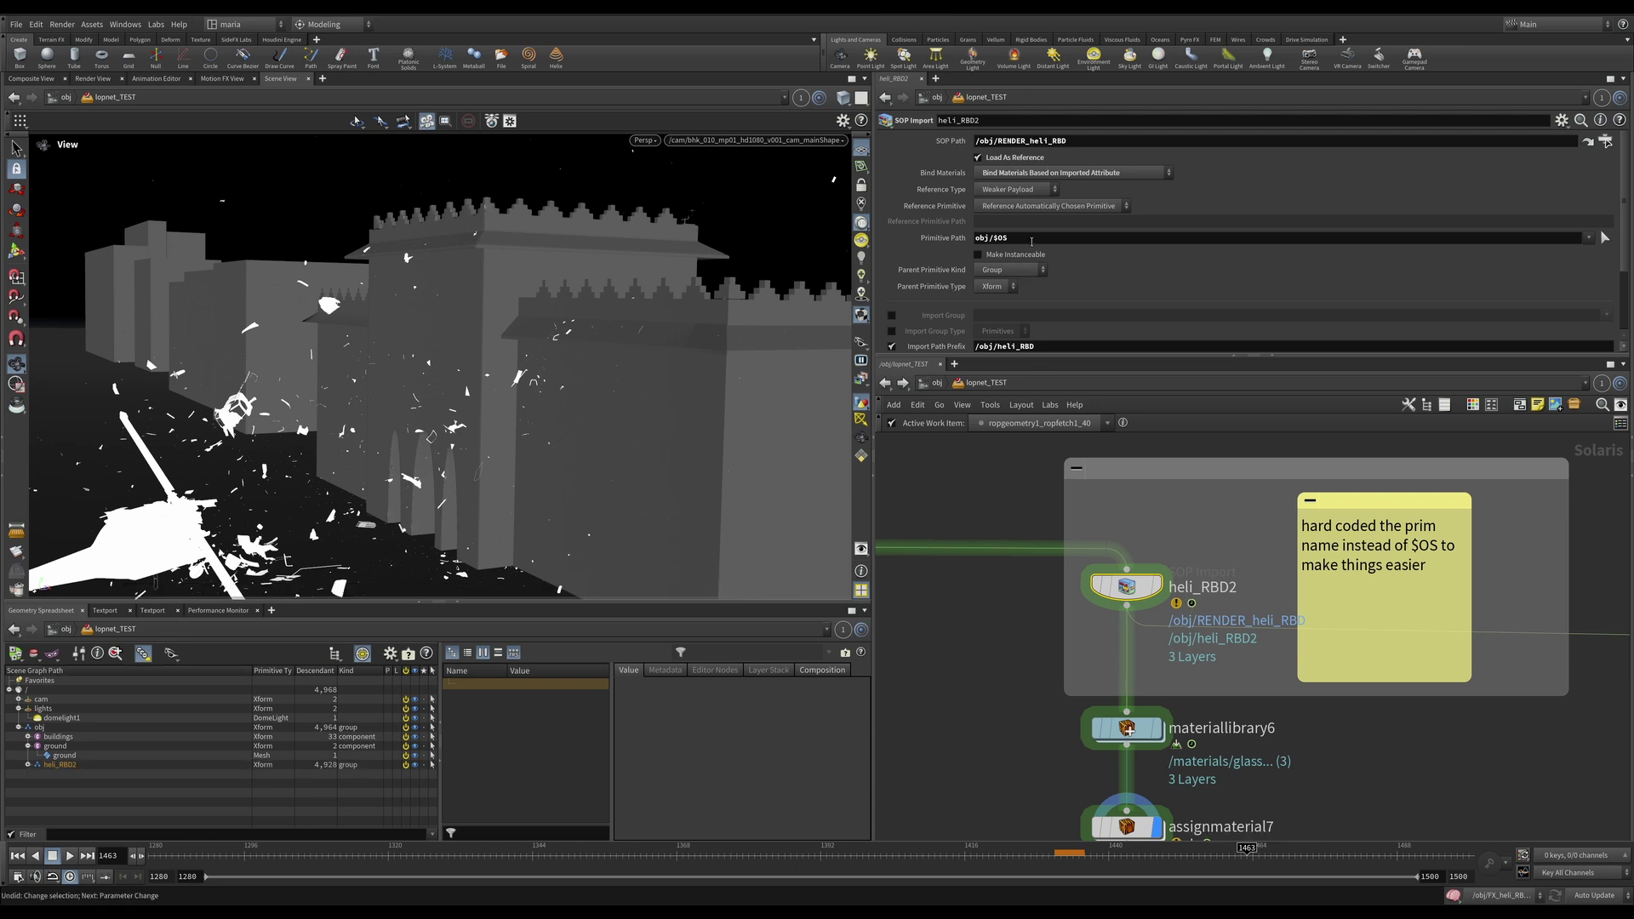
key(ctrl+z)
click(1023, 238)
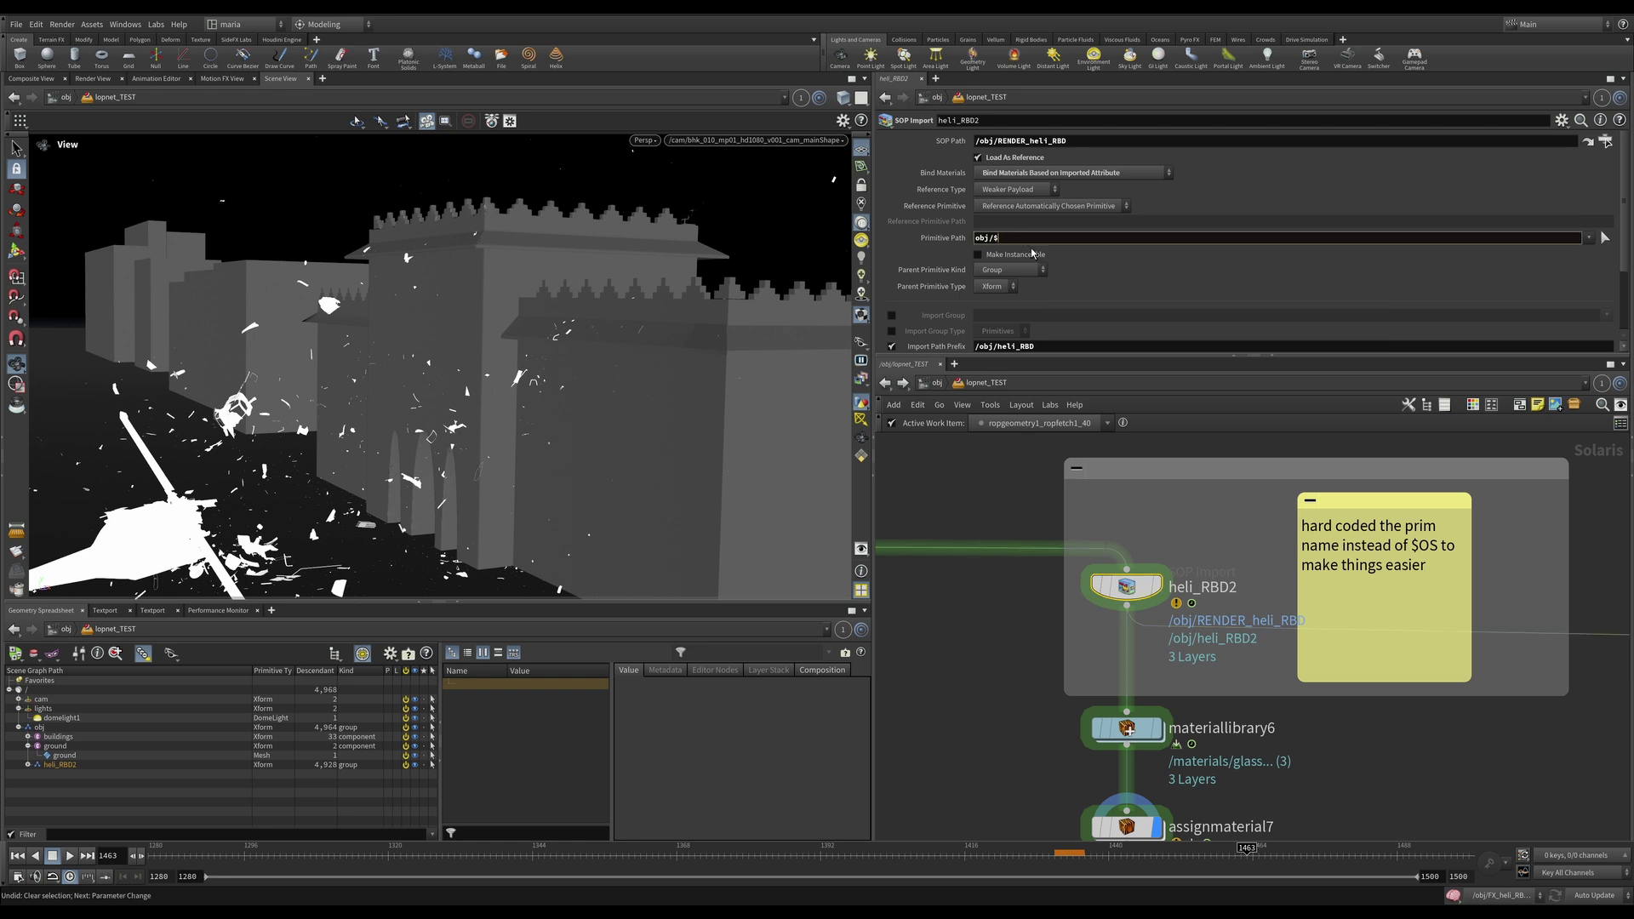
key(BackSpace)
text(heli_RBD)
key(Return)
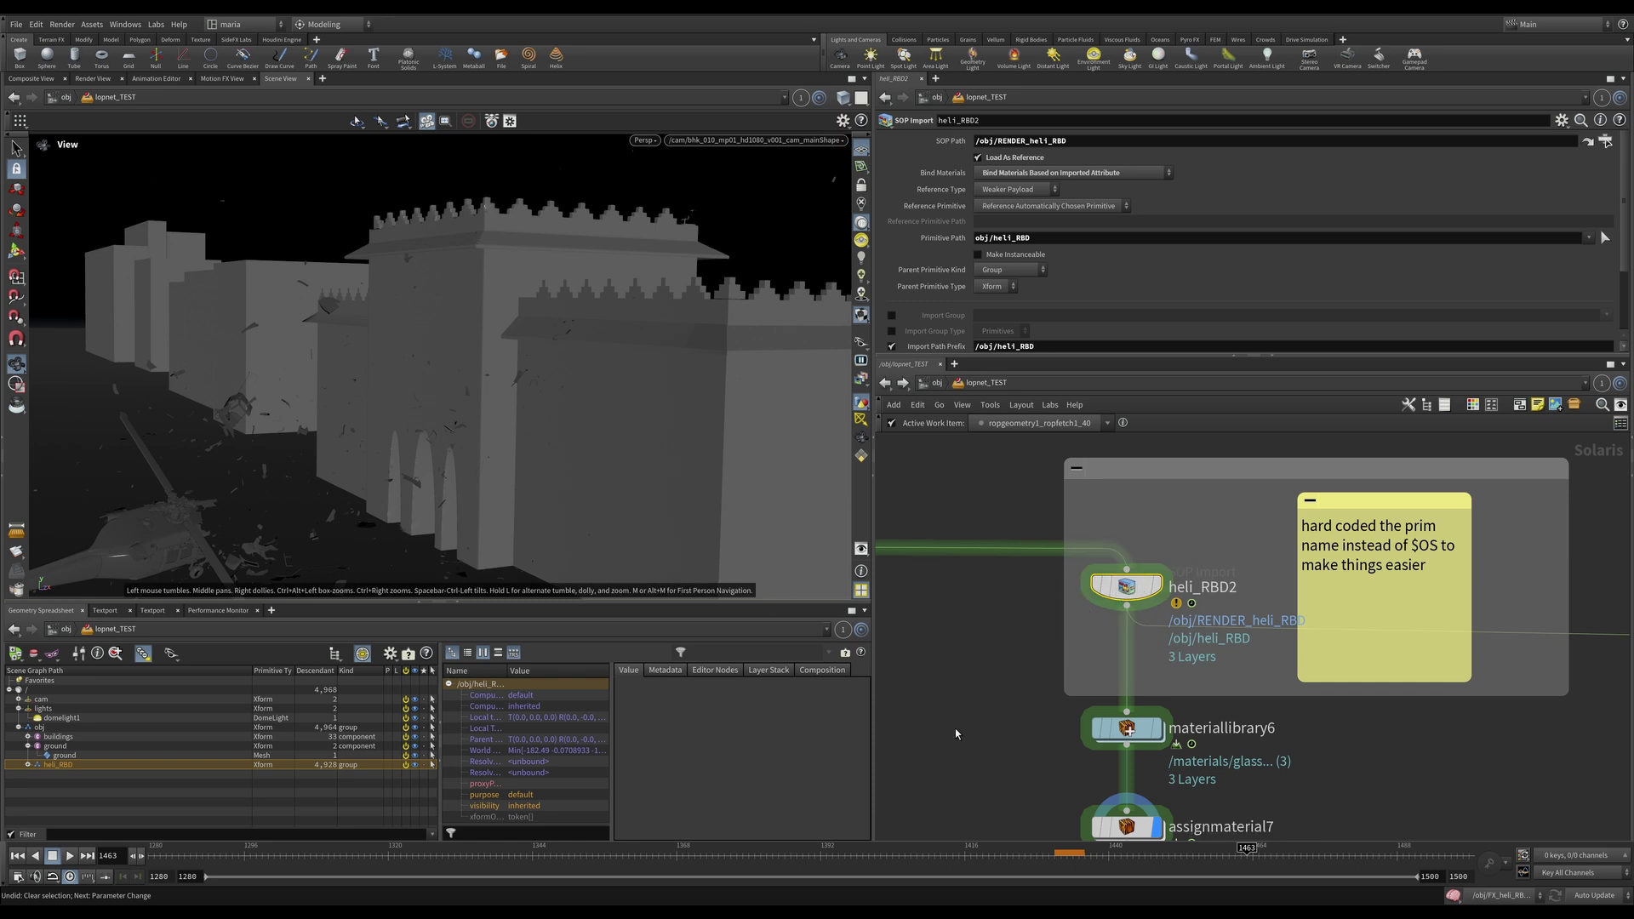
- Select the assignmaterial7 node to inspect its material assignments
middle_drag(956, 734, 961, 579)
click(1132, 672)
middle_drag(1028, 743, 1044, 654)
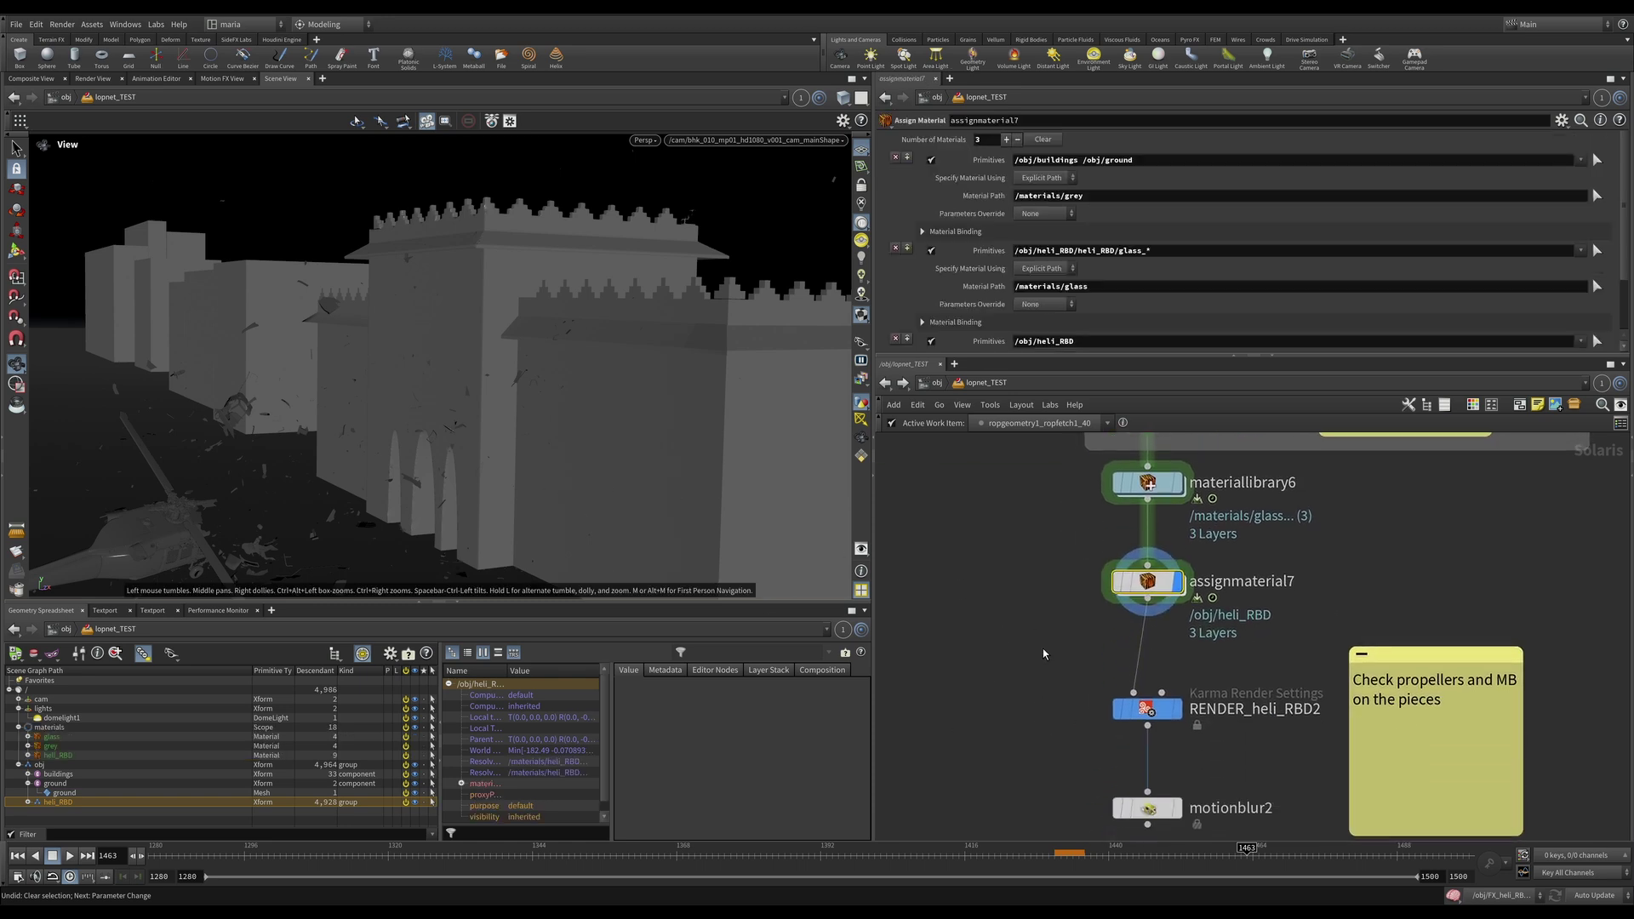
- Render the viewport with Karma XPU, maximized and orbited toward the crashed helicopter
click(645, 140)
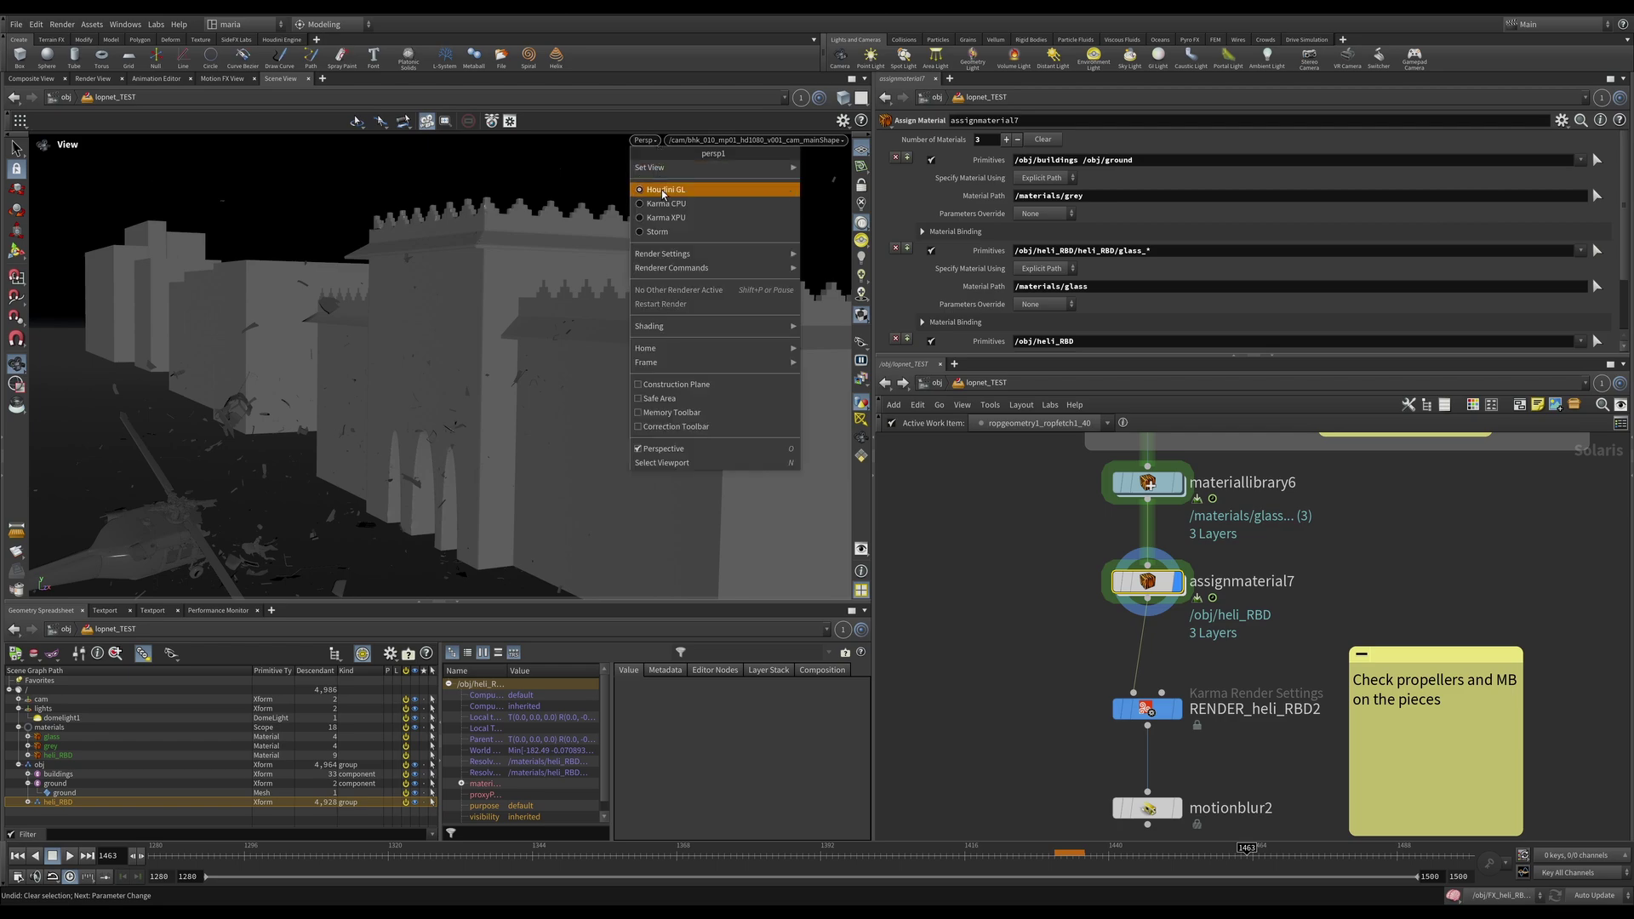
click(664, 218)
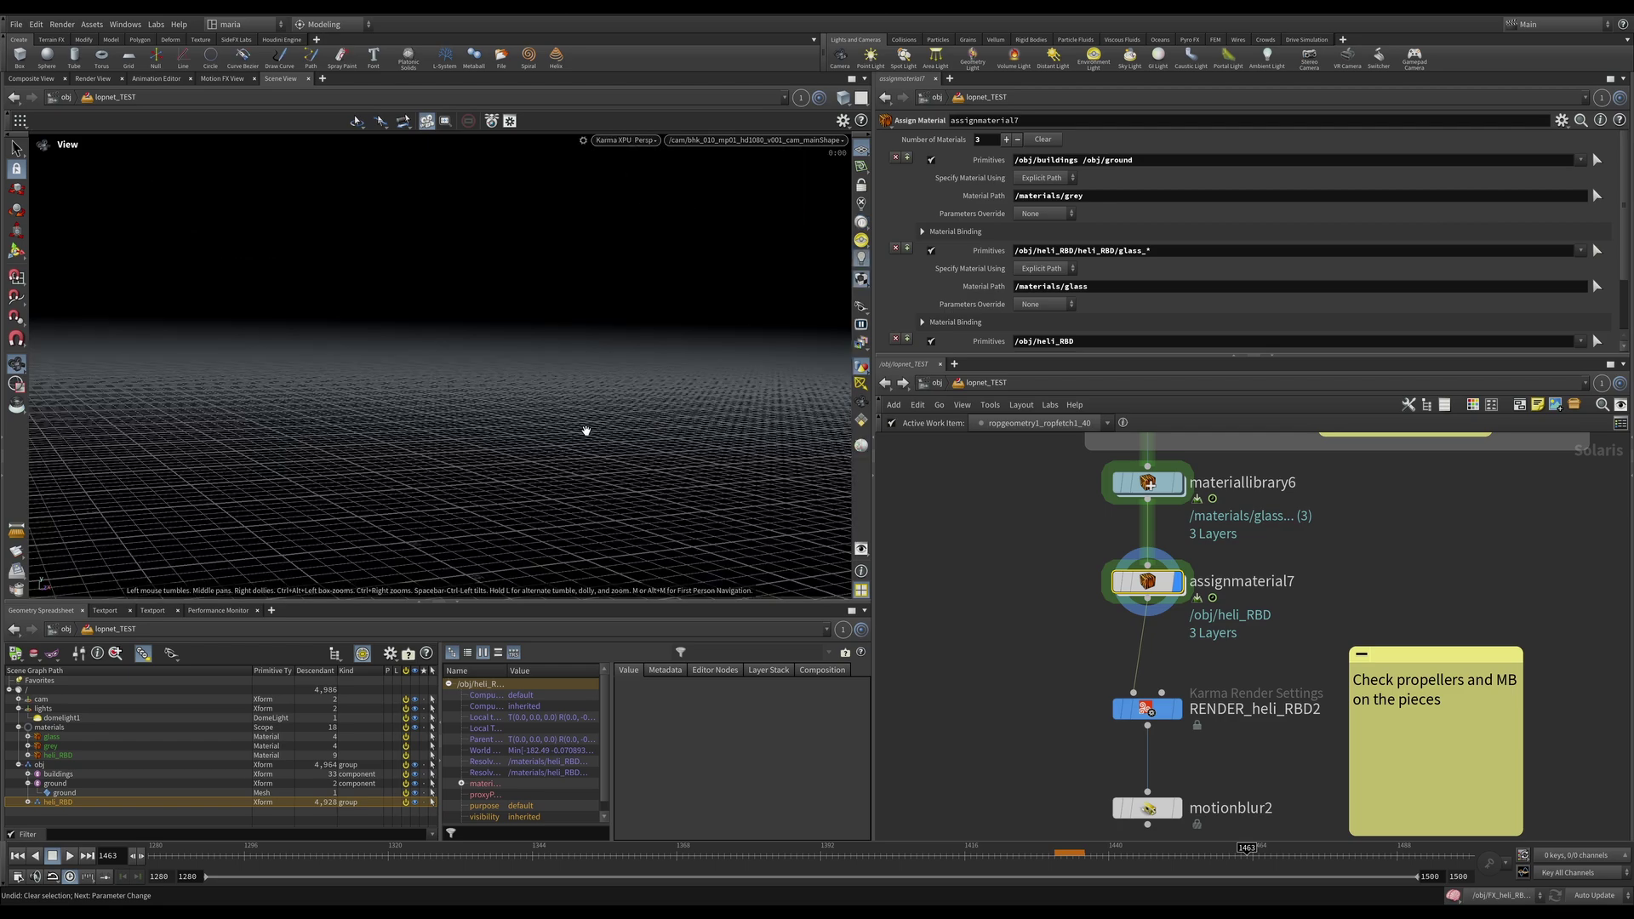
key(ctrl+b)
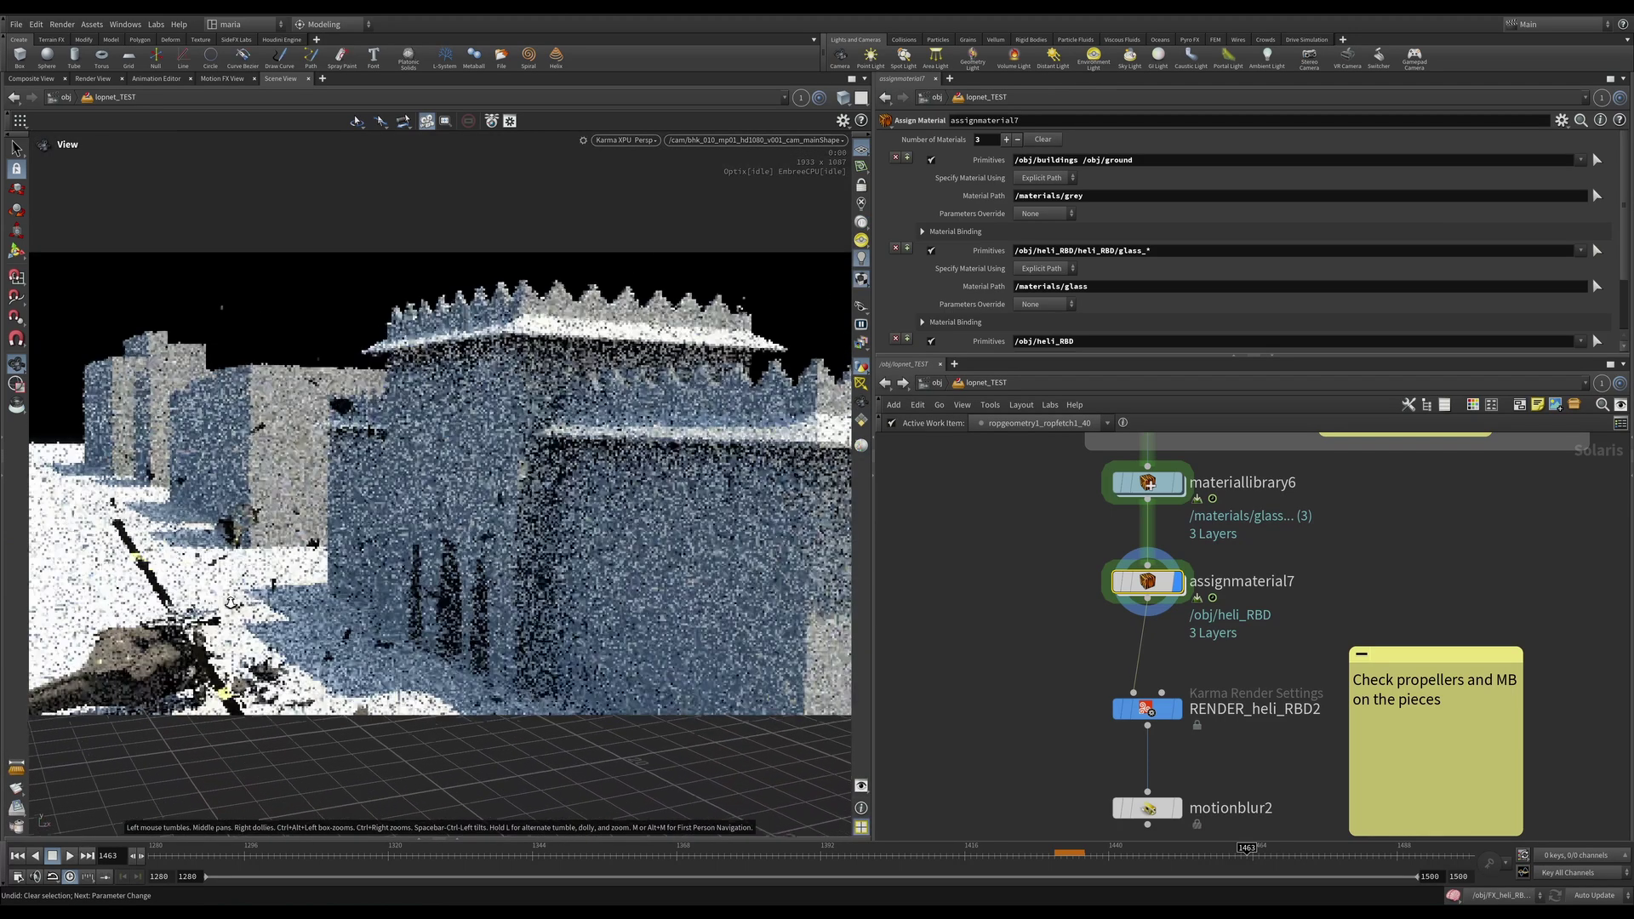
drag(230, 602, 273, 584)
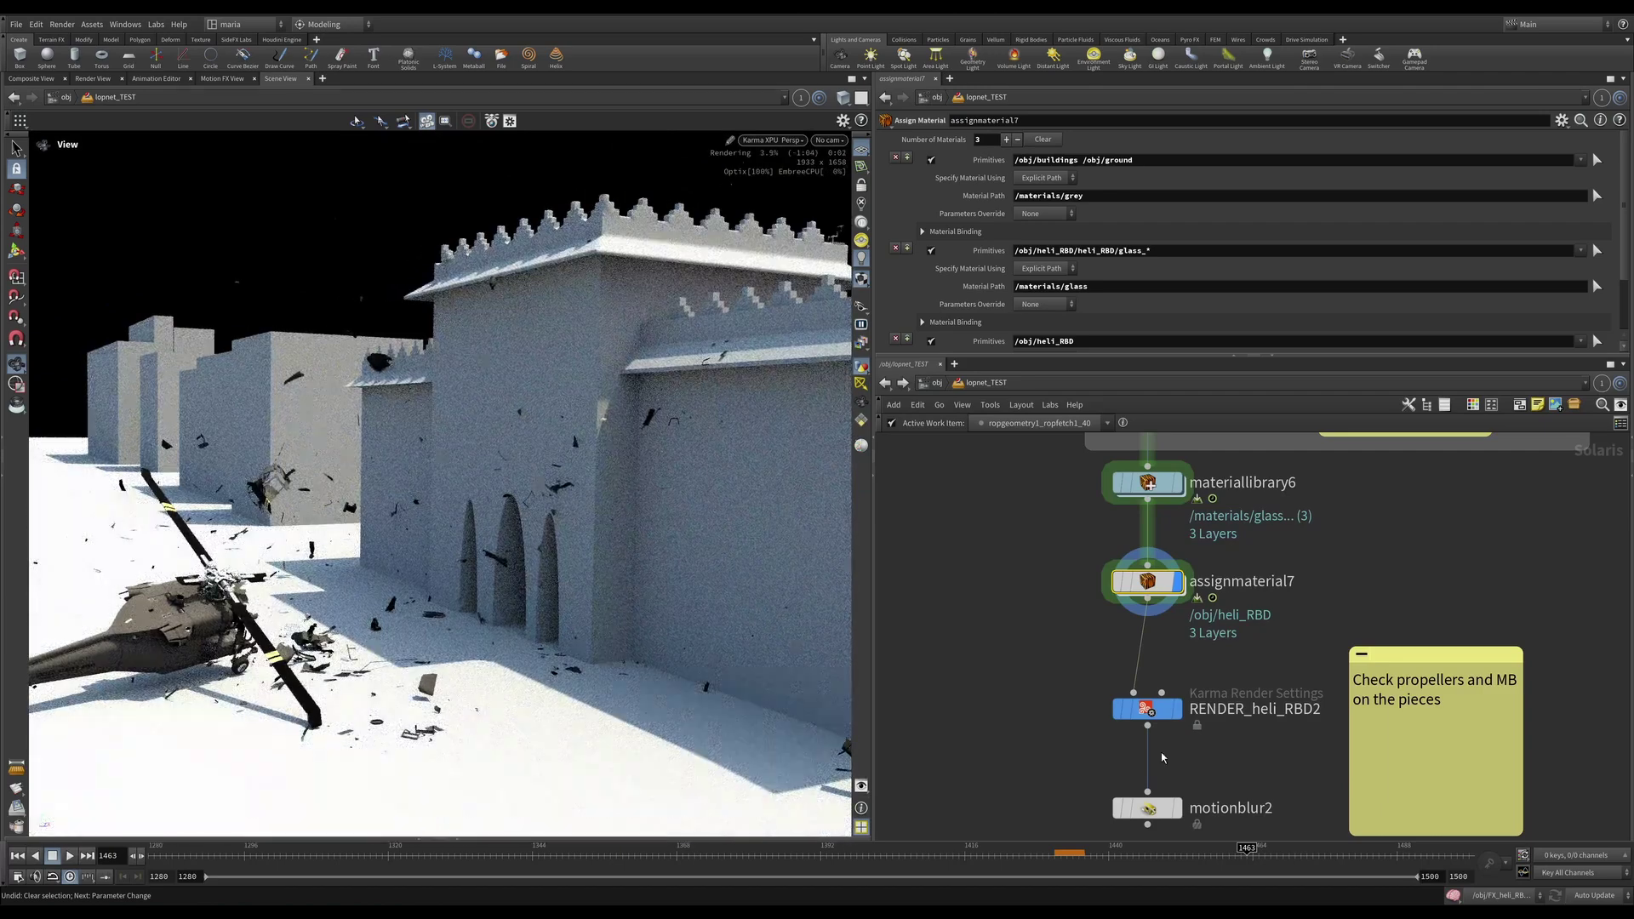
scroll(1071, 798, up, 2)
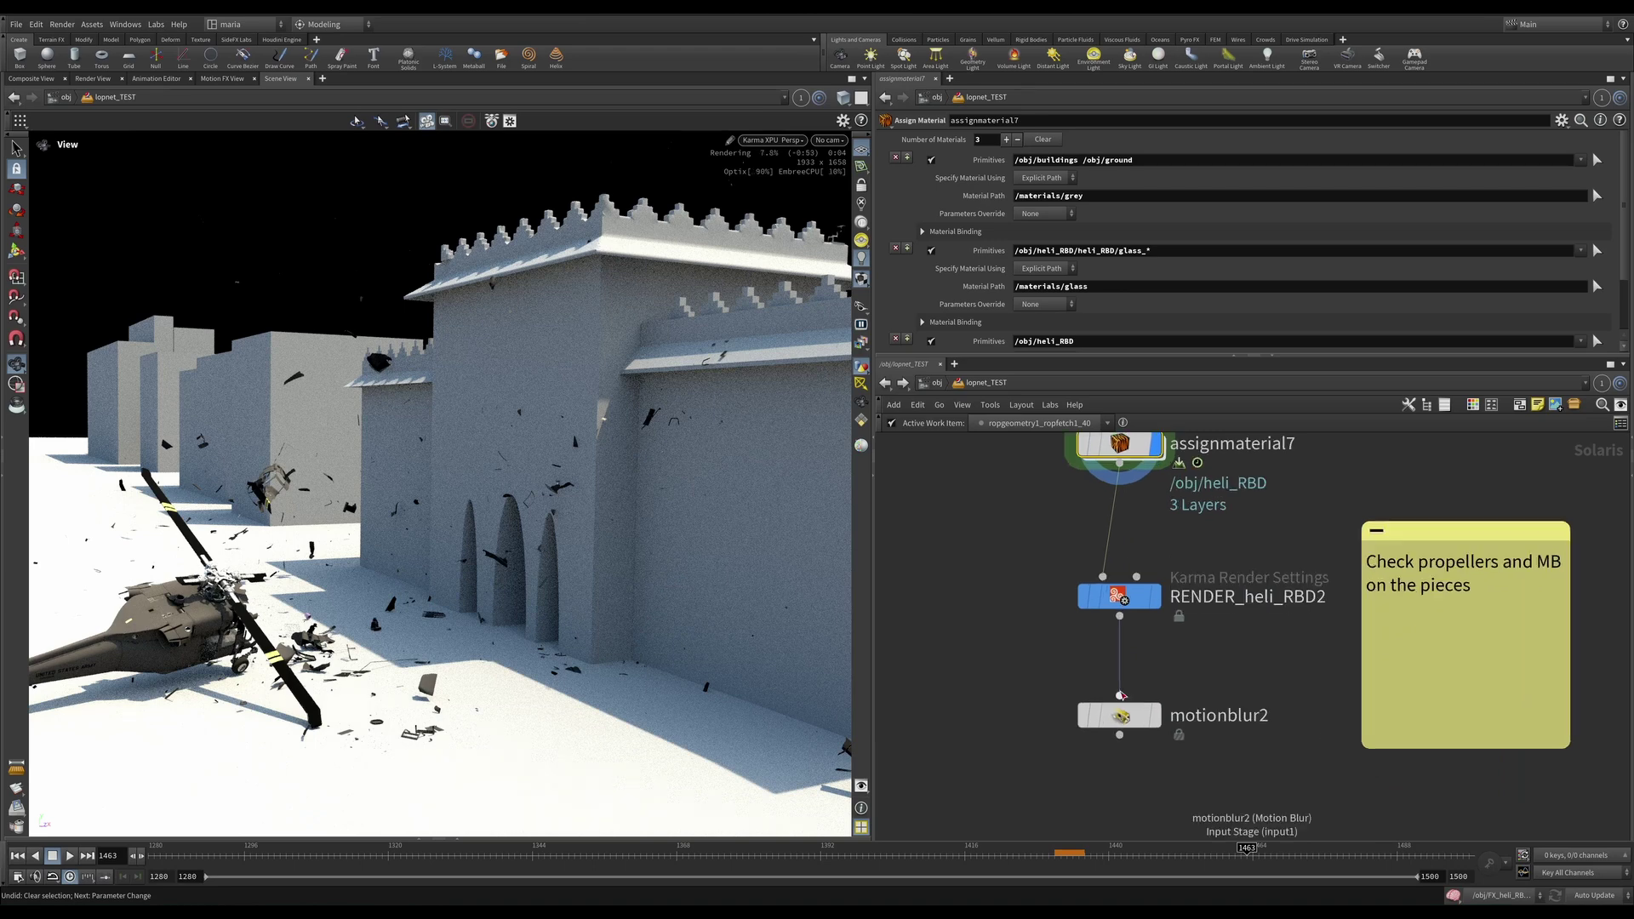
mouse_move(1132, 705)
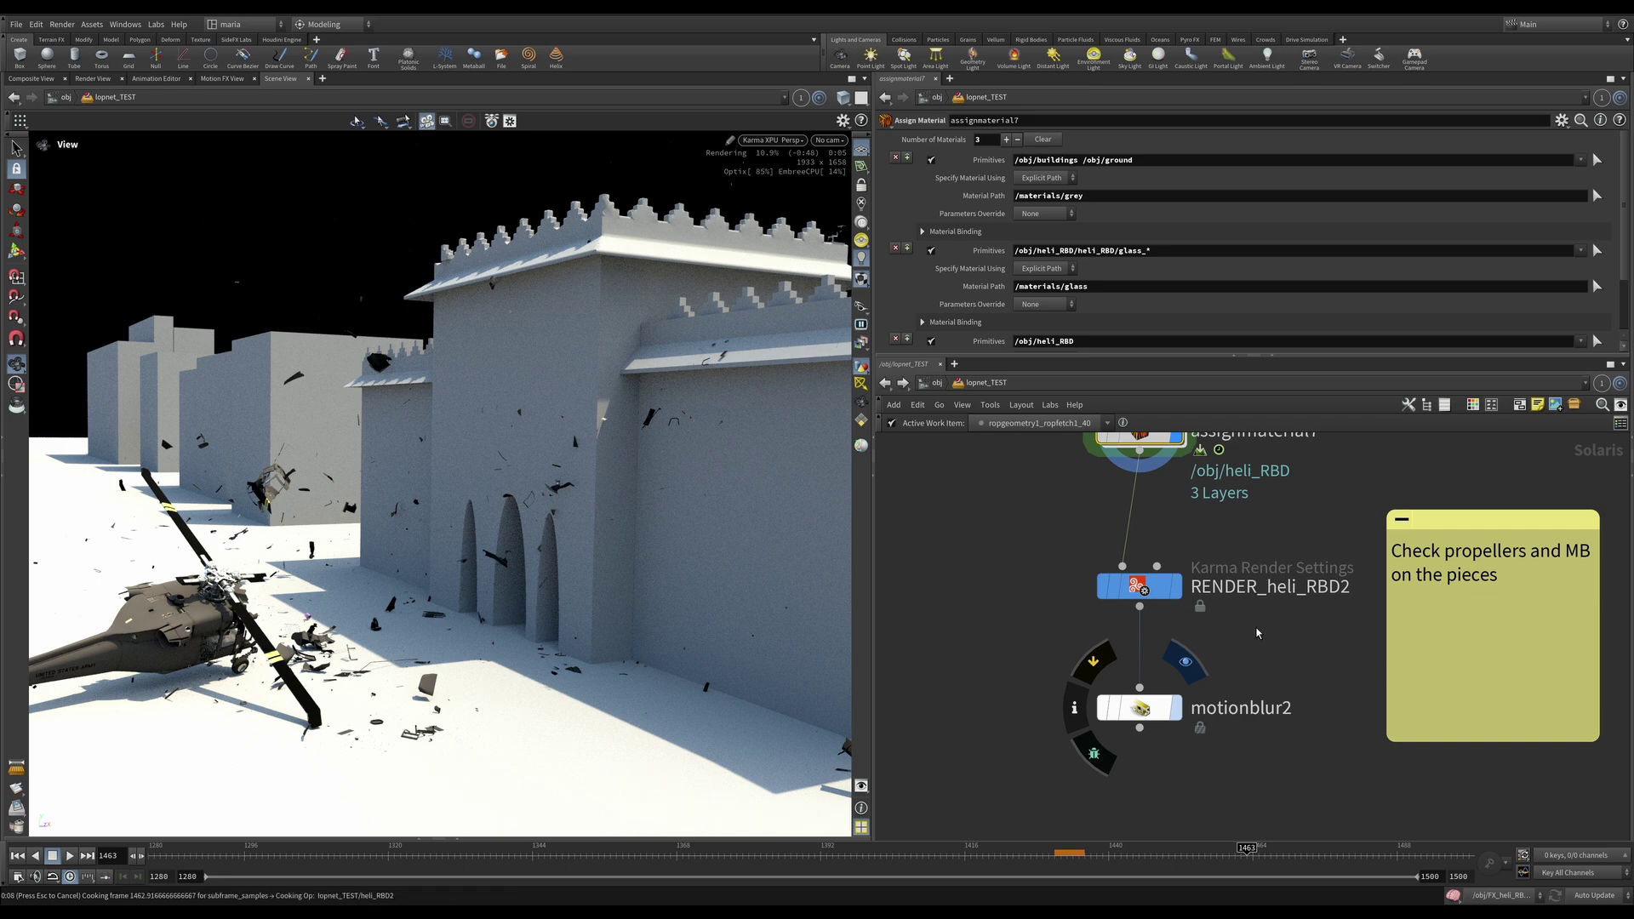
- Undo back to the motionblur2 selection for a motion-blurred render, then open the snapshot render gallery
key(ctrl+z)
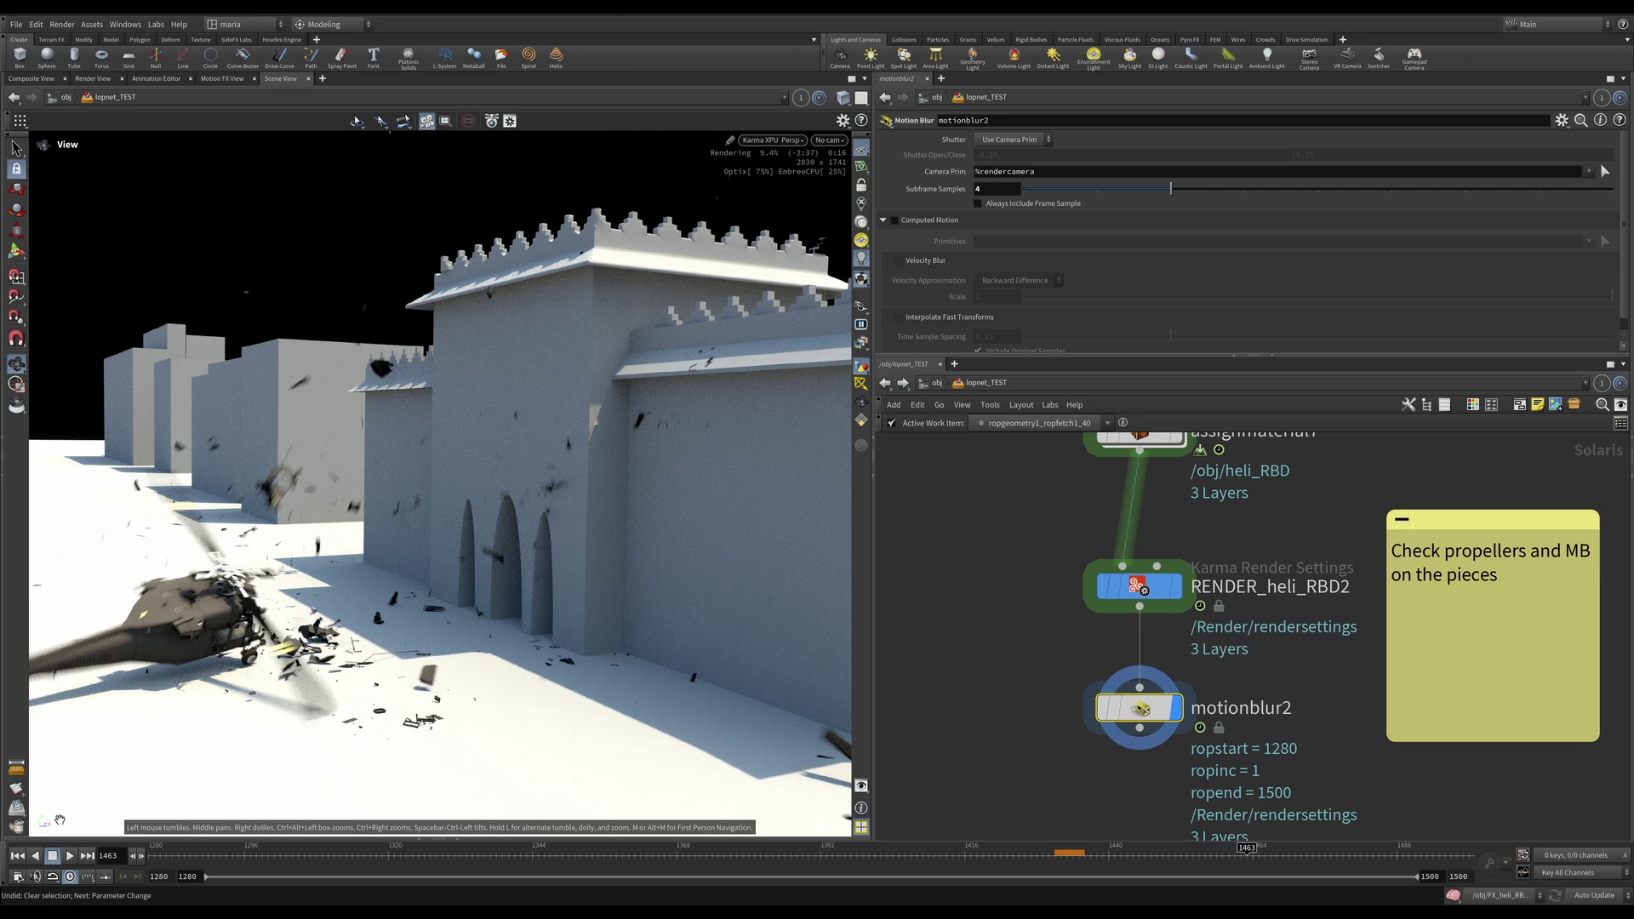
click(16, 826)
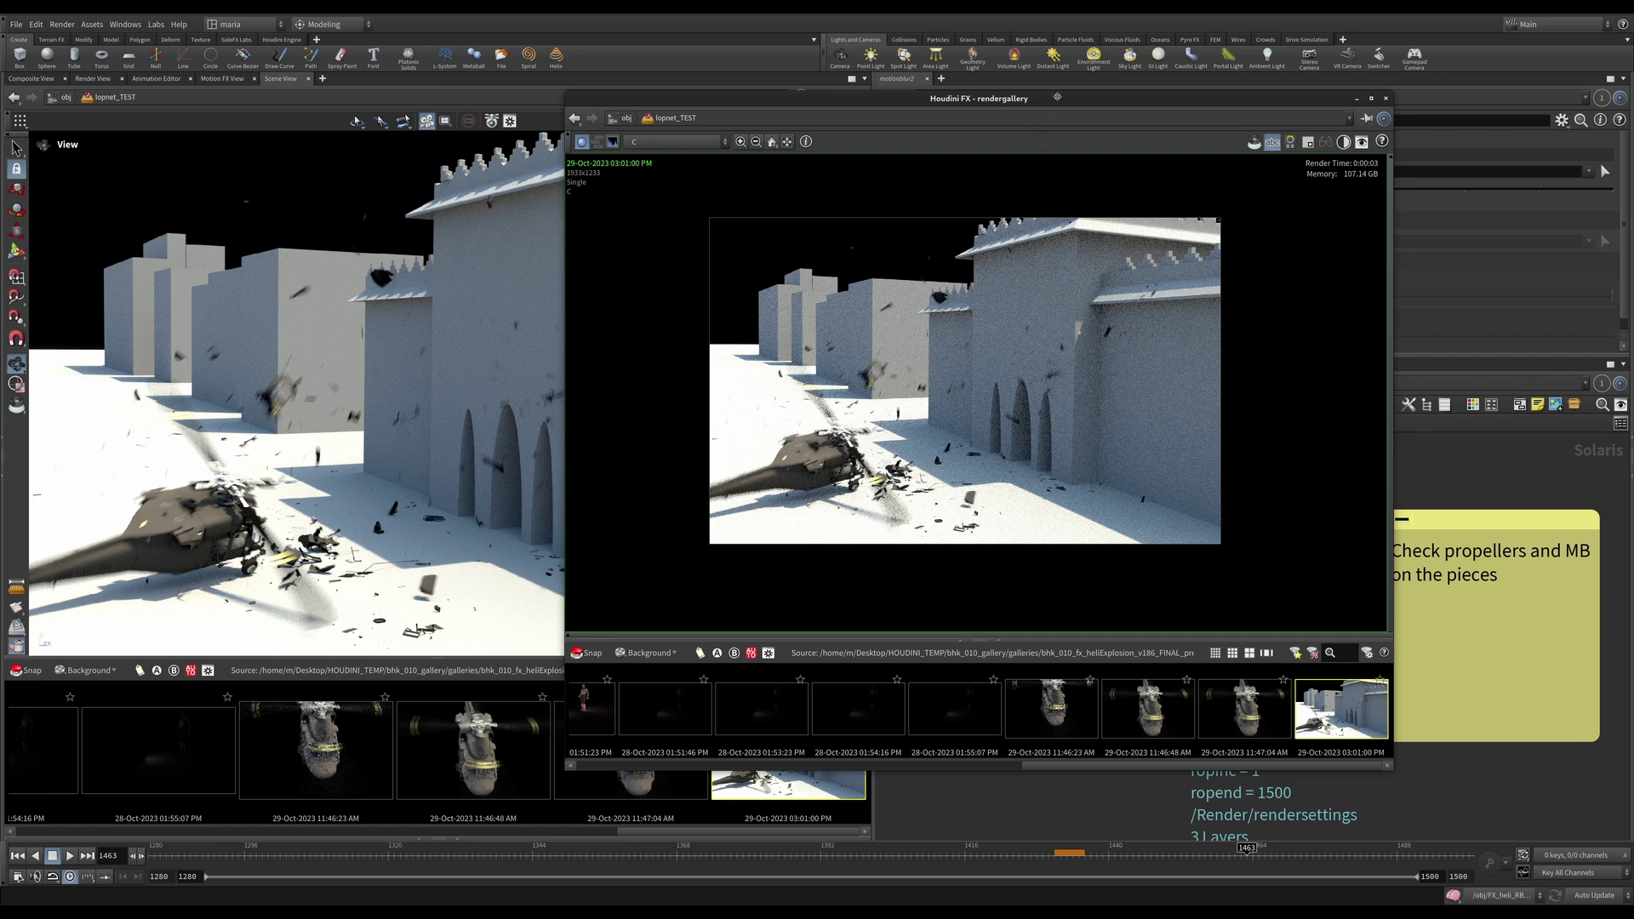
- Show the snapshot's render statistics panel in a moved, enlarged render gallery window
drag(1057, 96, 894, 109)
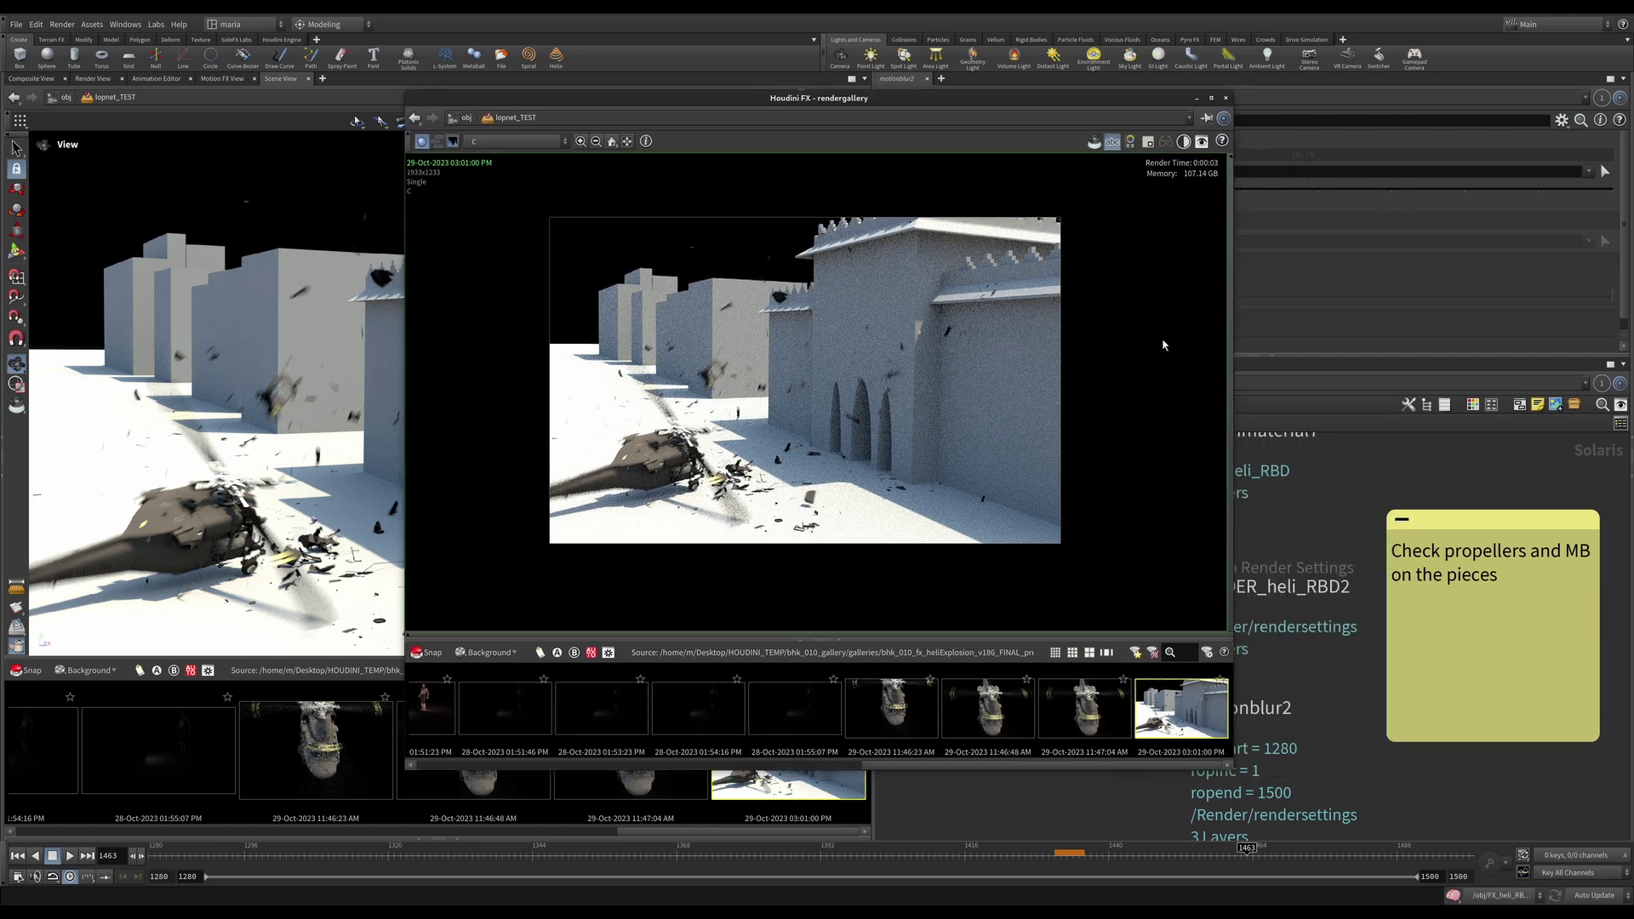
click(1131, 142)
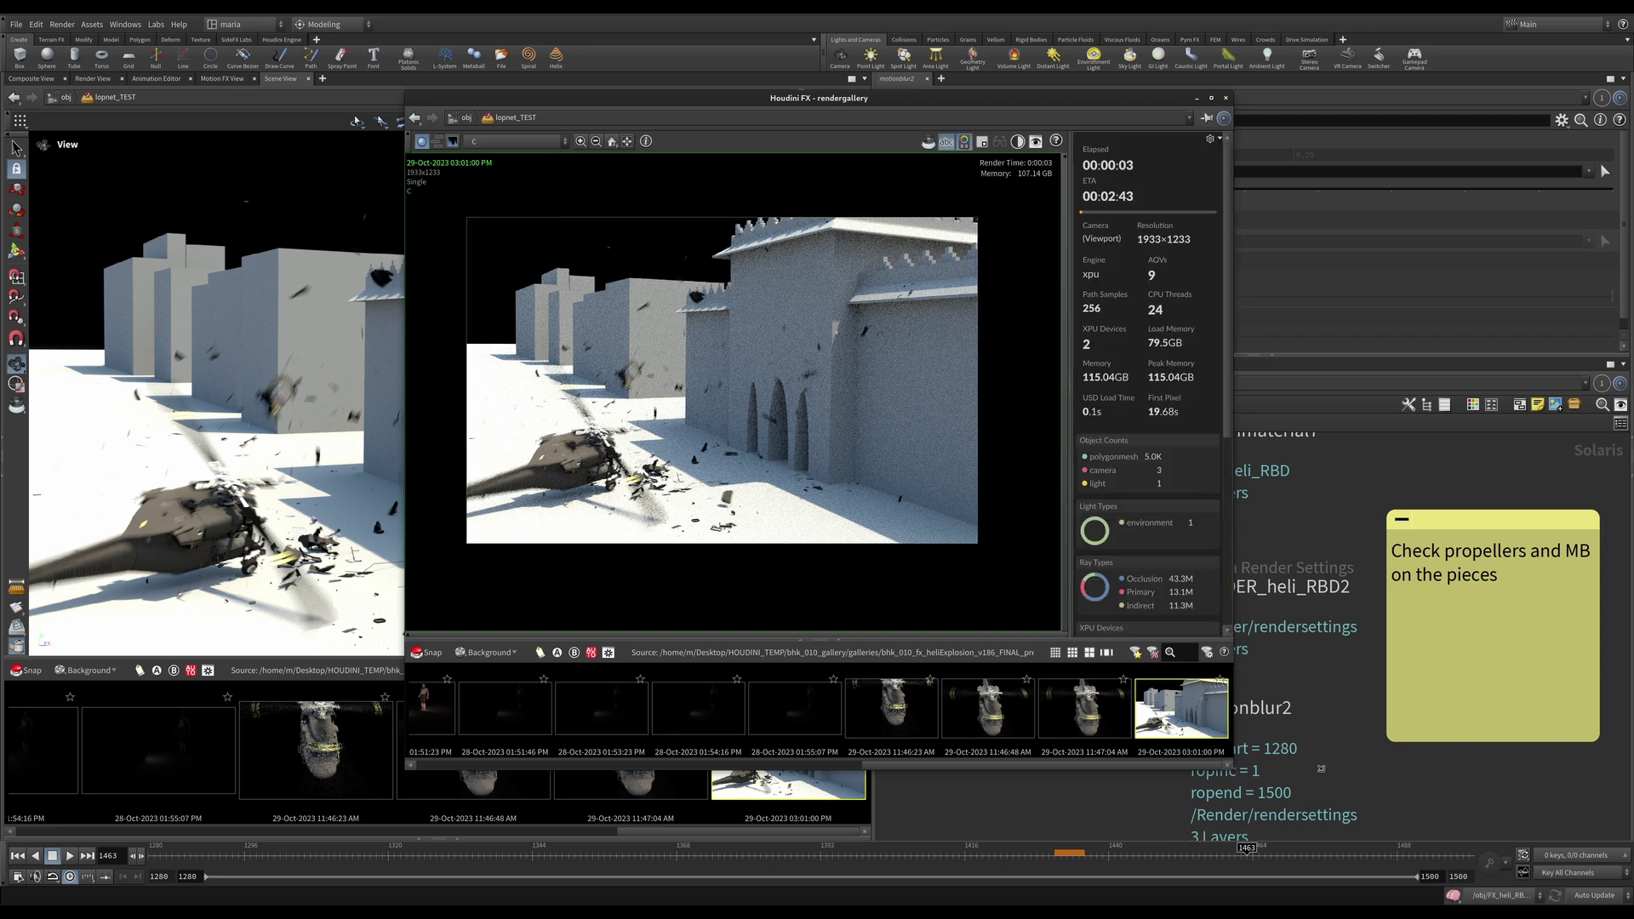
drag(1321, 769, 1558, 807)
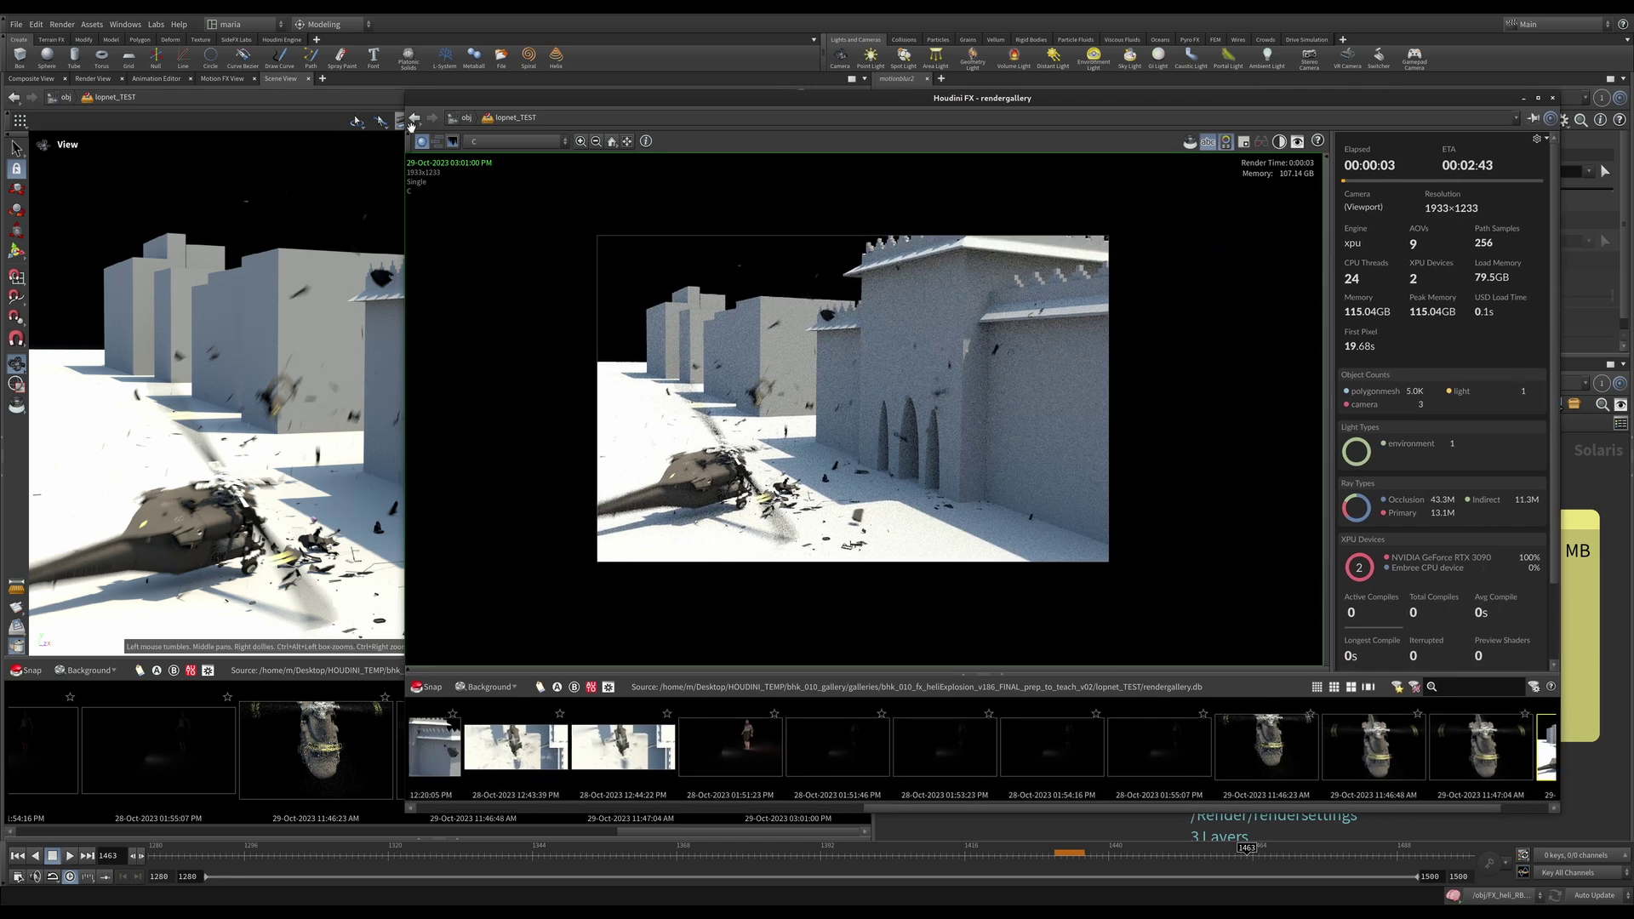
drag(558, 100, 489, 91)
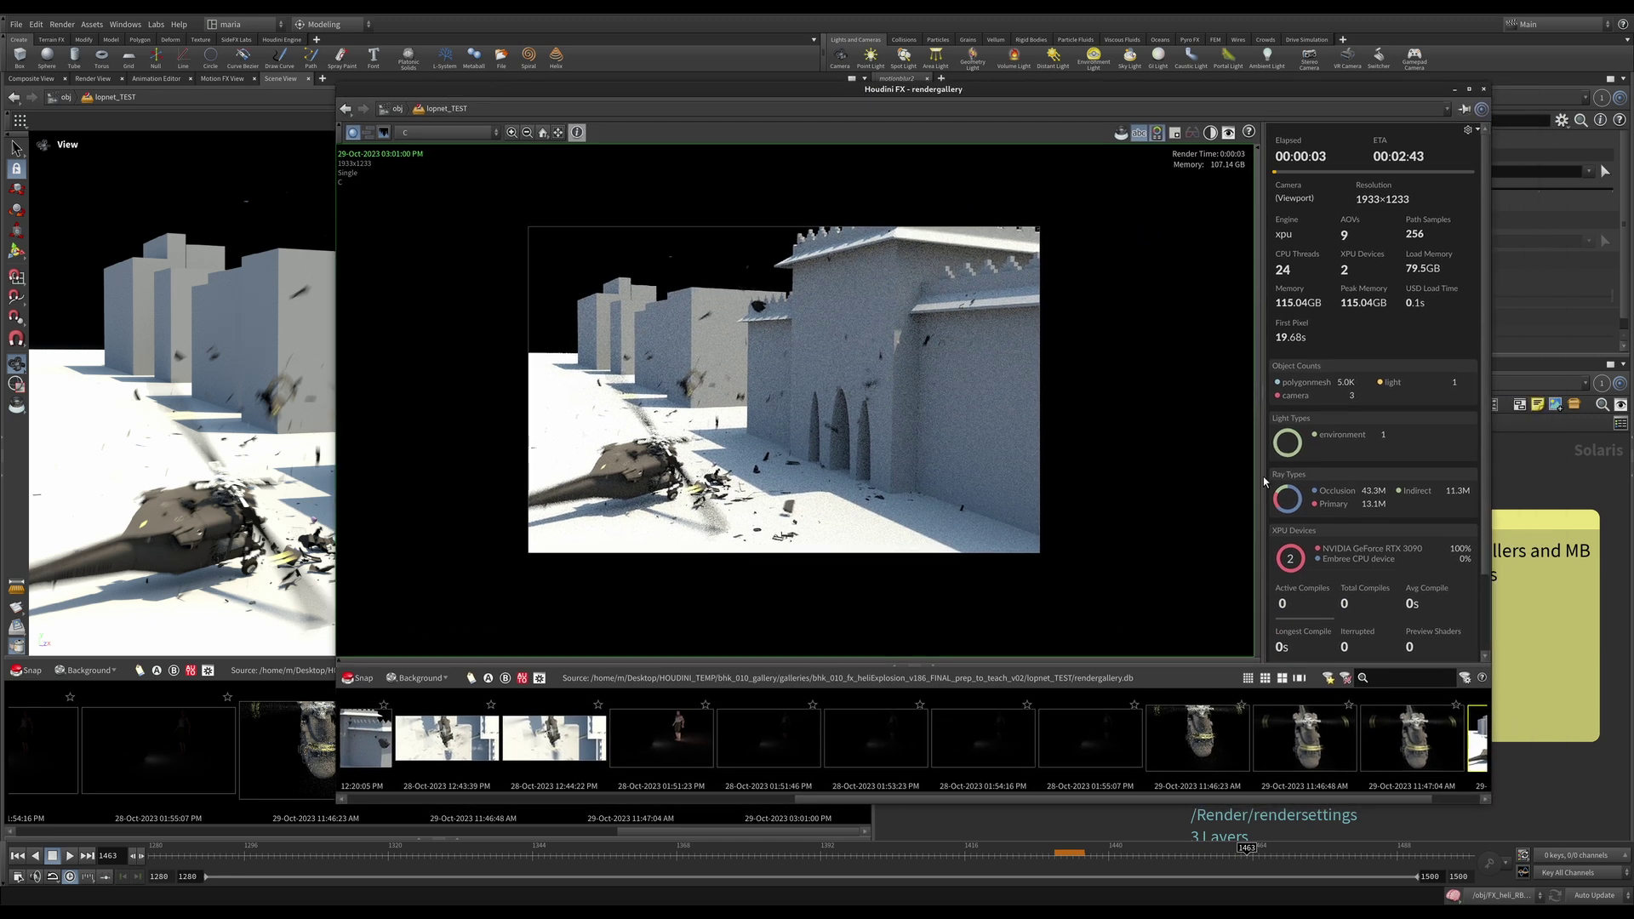